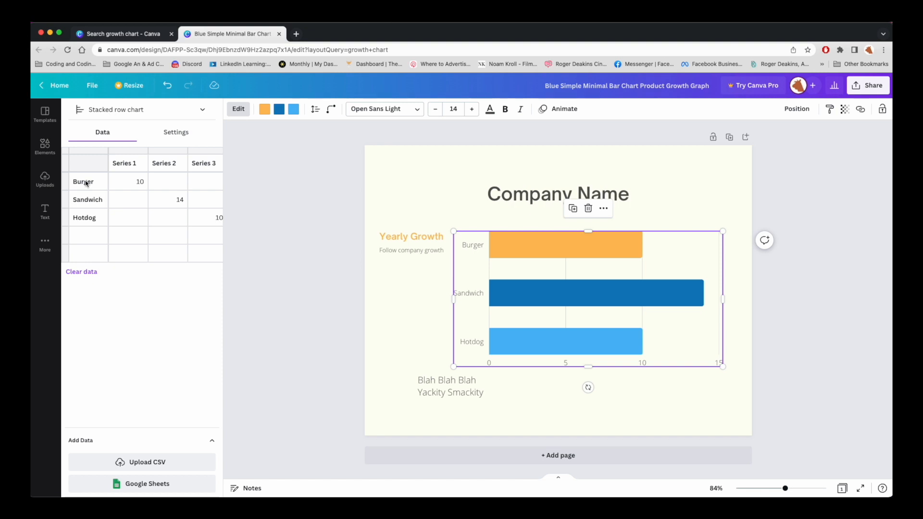
Step: Replace the Burger/Sandwich/Hotdog labels with rows 2012, 2014, 2016, 2018, 2020, 2022 and 2024
{"action": "left_click", "coordinate": [87, 183]}
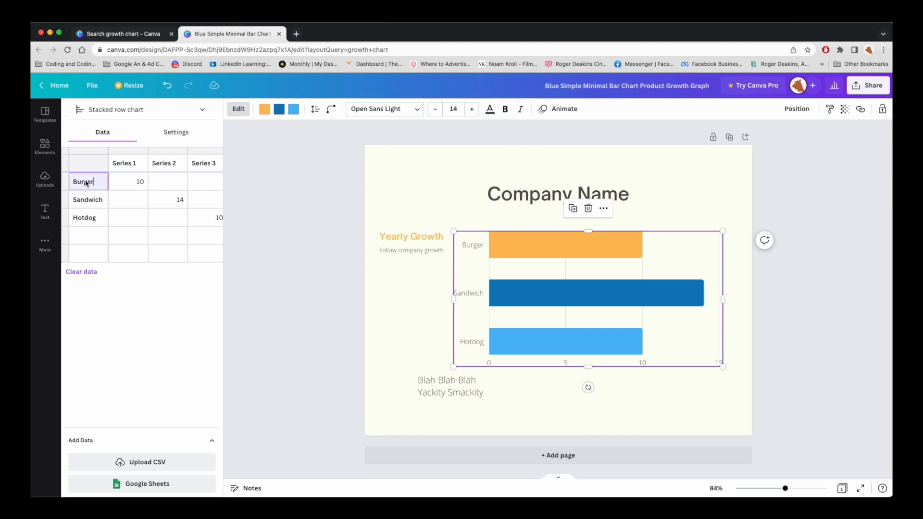
{"action": "double_click", "coordinate": [86, 182]}
{"action": "type", "text": "2"}
{"action": "key", "text": "Return"}
{"action": "type", "text": "2"}
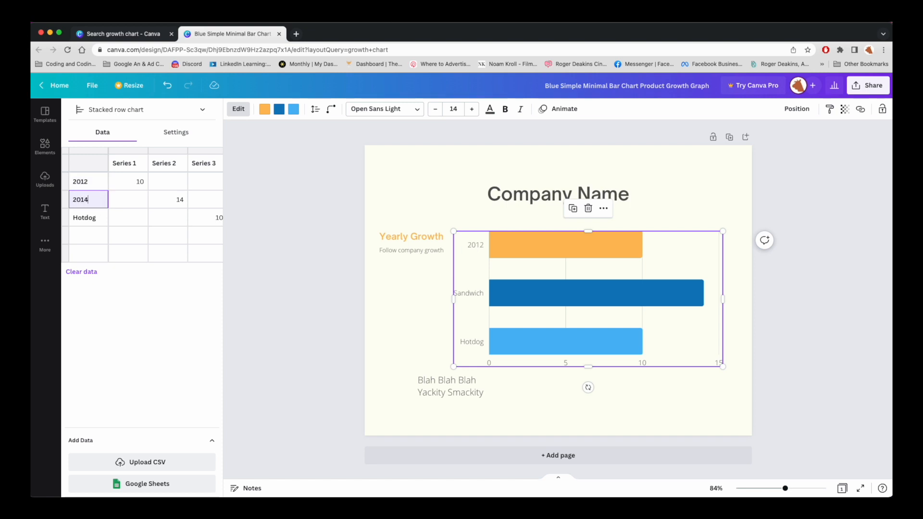
{"action": "key", "text": "Return"}
{"action": "type", "text": "2016"}
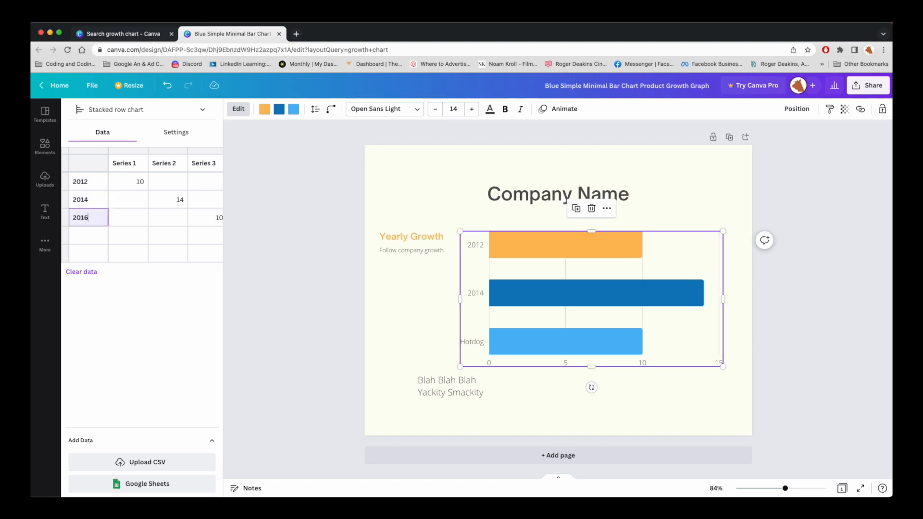
{"action": "key", "text": "Return"}
{"action": "type", "text": "2018"}
{"action": "key", "text": "Return"}
{"action": "type", "text": "202"}
{"action": "key", "text": "Return"}
{"action": "type", "text": "202"}
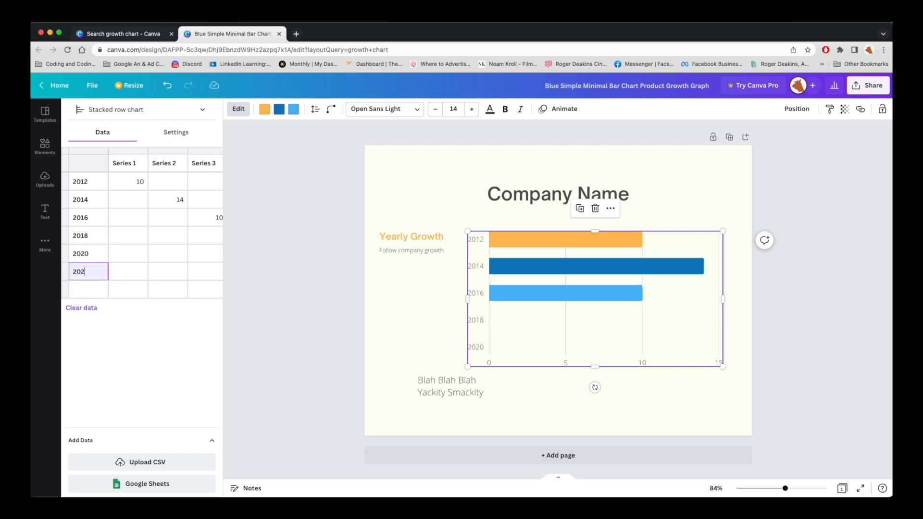
{"action": "type", "text": "2"}
{"action": "key", "text": "Return"}
{"action": "type", "text": "201"}
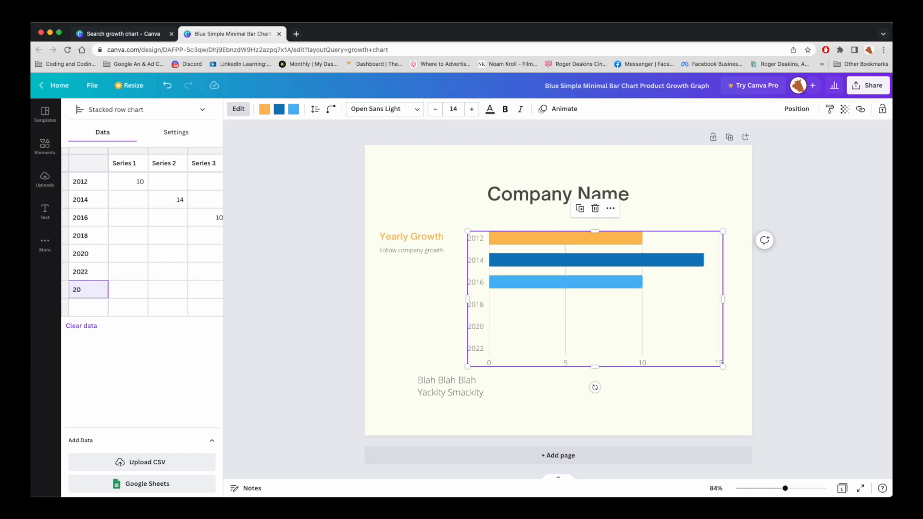
{"action": "type", "text": "24"}
{"action": "key", "text": "Return"}
Step: Enter 5 for 2012 in Series 1, 10 for 2014 in Series 2, and 15 for 2016 in Series 3
{"action": "key", "text": "Up"}
{"action": "key", "text": "Up"}
{"action": "key", "text": "Up"}
{"action": "key", "text": "Up"}
{"action": "key", "text": "Up"}
{"action": "key", "text": "Up"}
{"action": "key", "text": "Up"}
{"action": "key", "text": "Right"}
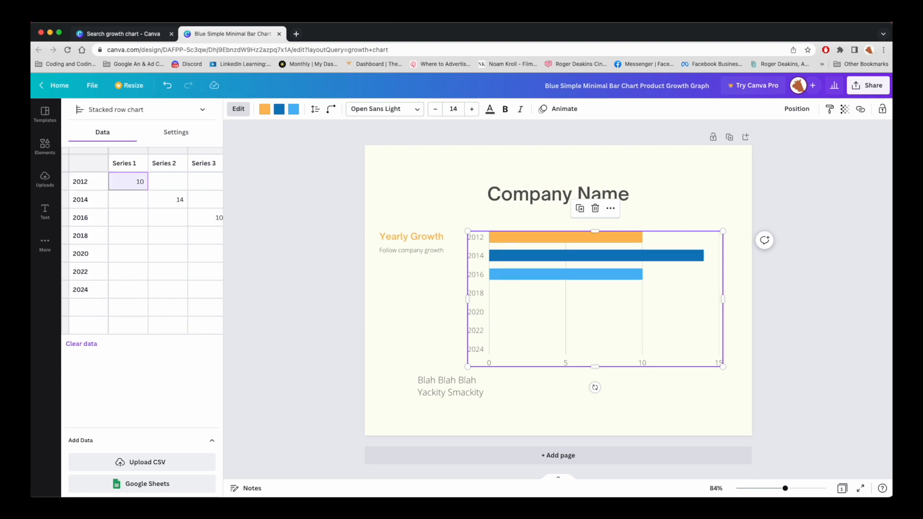
{"action": "type", "text": "5"}
{"action": "key", "text": "Tab"}
{"action": "key", "text": "Down"}
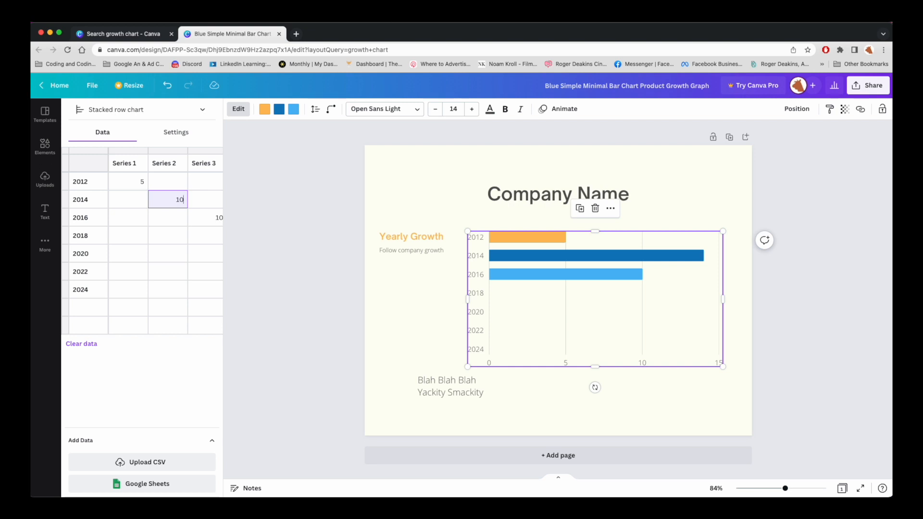
{"action": "key", "text": "Return"}
{"action": "key", "text": "Up"}
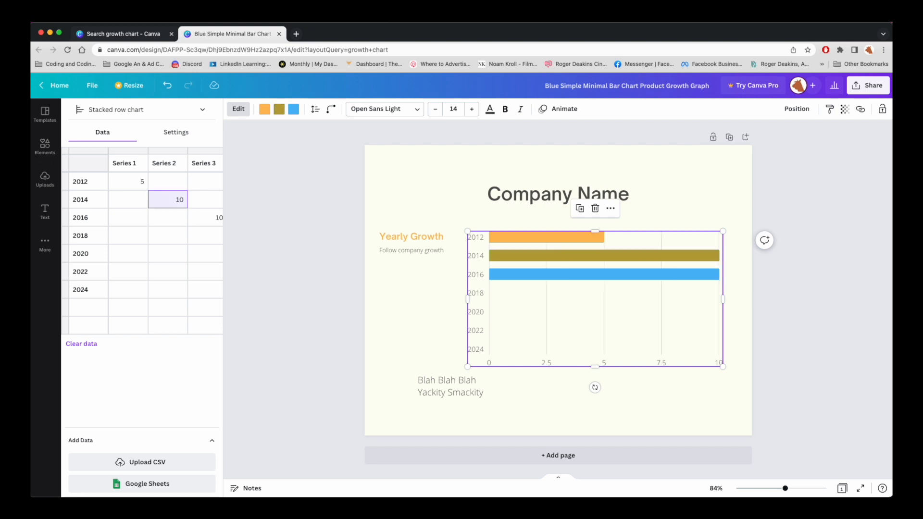
{"action": "key", "text": "Right"}
{"action": "key", "text": "Up"}
{"action": "key", "text": "Up"}
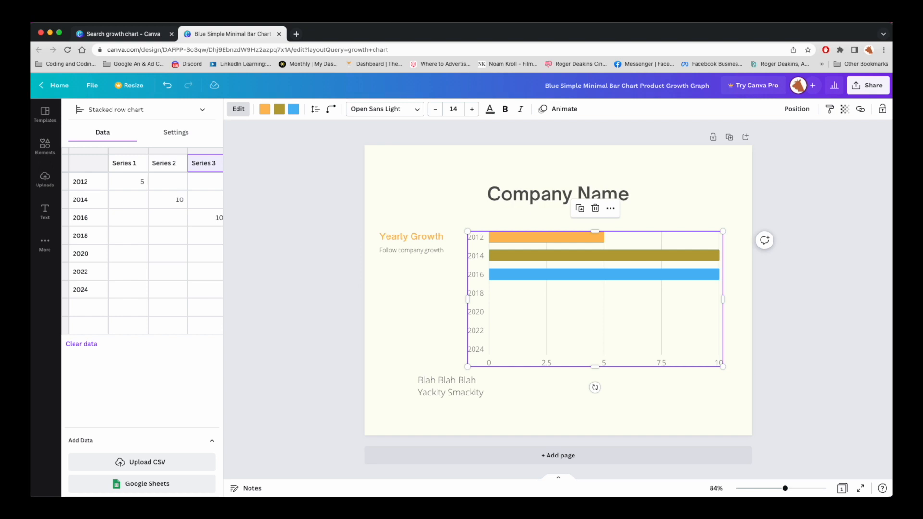
{"action": "key", "text": "Down"}
{"action": "key", "text": "Down"}
{"action": "key", "text": "Down"}
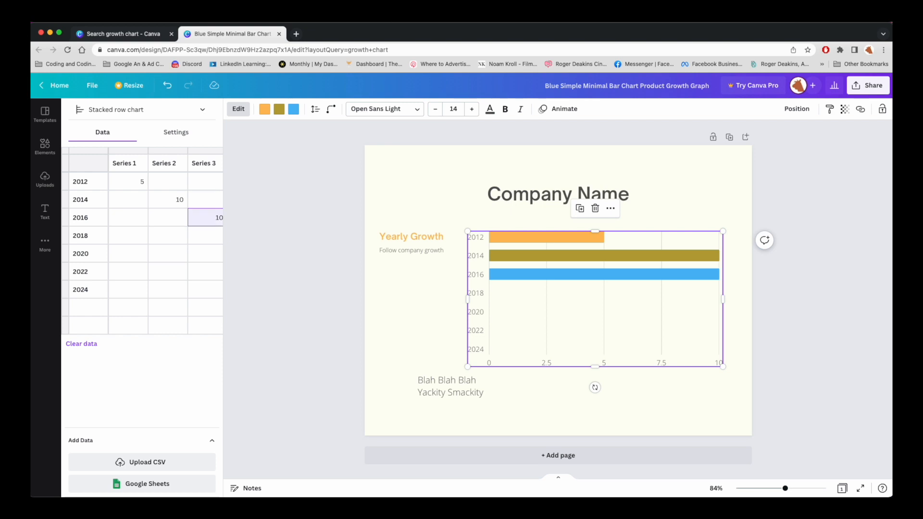
{"action": "type", "text": "15"}
{"action": "key", "text": "Left"}
{"action": "key", "text": "Left"}
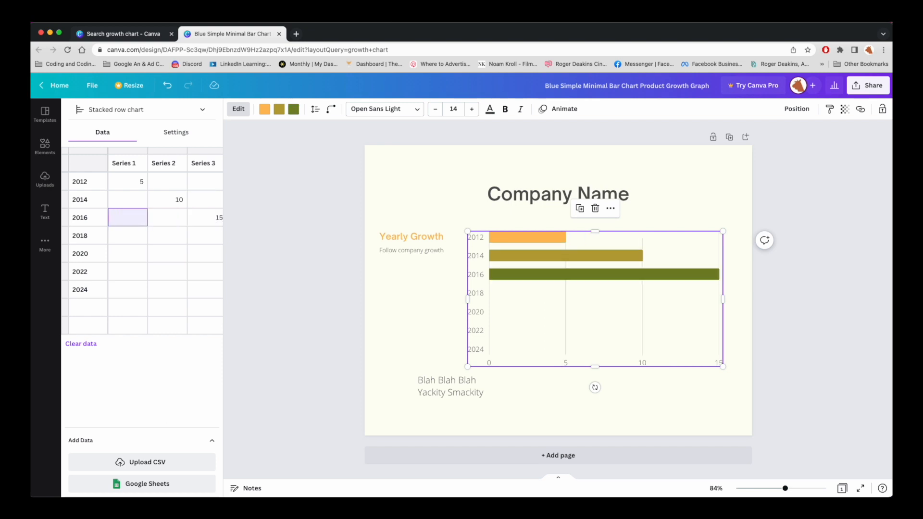
{"action": "key", "text": "Down"}
{"action": "key", "text": "Up"}
{"action": "key", "text": "Up"}
{"action": "key", "text": "Up"}
{"action": "key", "text": "Down"}
{"action": "key", "text": "Down"}
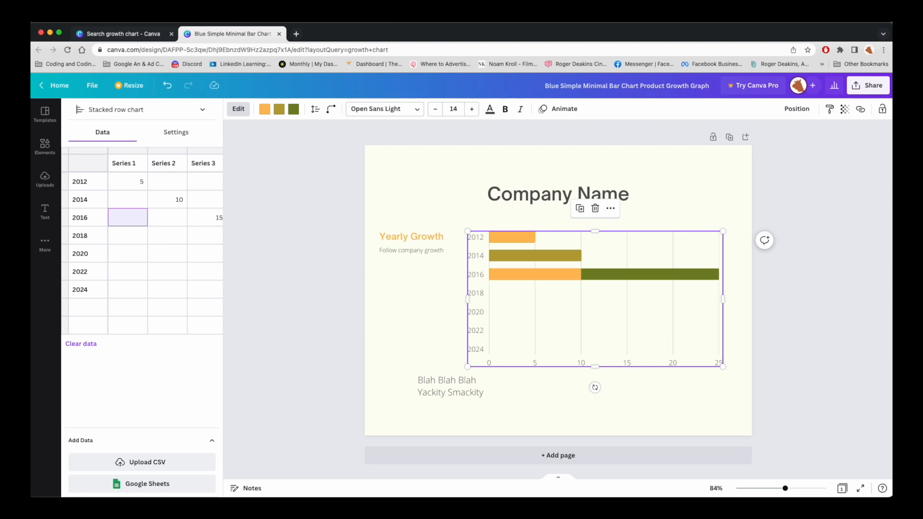
{"action": "key", "text": "Right"}
{"action": "key", "text": "Right"}
{"action": "key", "text": "Right"}
Step: Enter 20 for 2018 in Series 4 and 25 for 2020 in Series 5
{"action": "key", "text": "Down"}
{"action": "key", "text": "Left"}
{"action": "key", "text": "Left"}
{"action": "key", "text": "Left"}
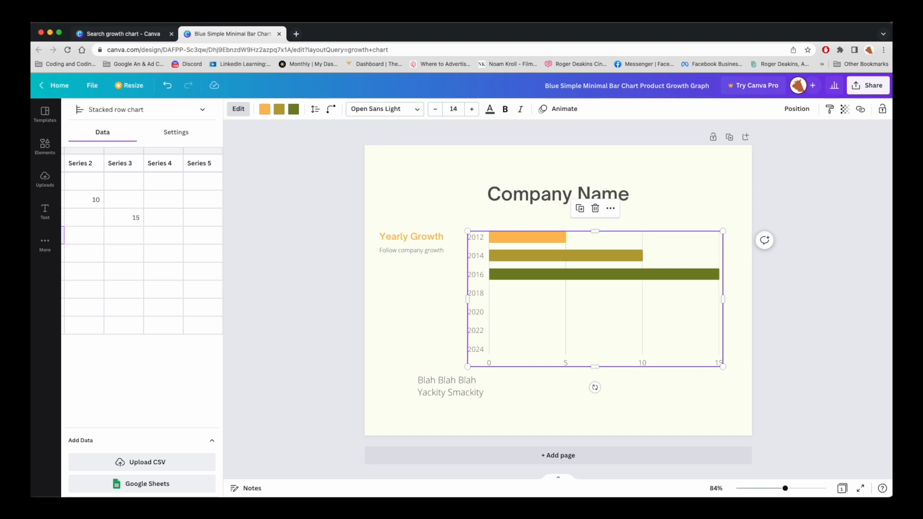
{"action": "key", "text": "Left"}
{"action": "key", "text": "Down"}
{"action": "key", "text": "Up"}
{"action": "key", "text": "Right"}
{"action": "key", "text": "Right"}
{"action": "key", "text": "Right"}
{"action": "key", "text": "Right"}
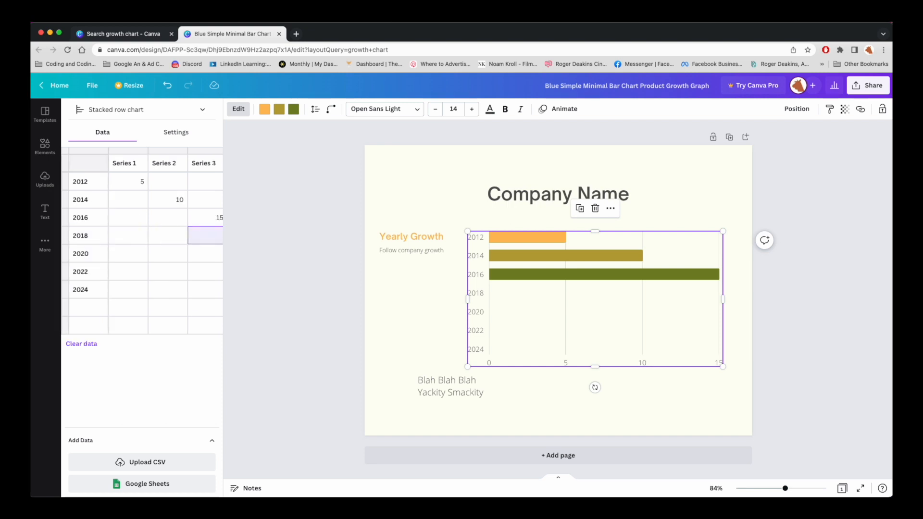
{"action": "key", "text": "BackSpace"}
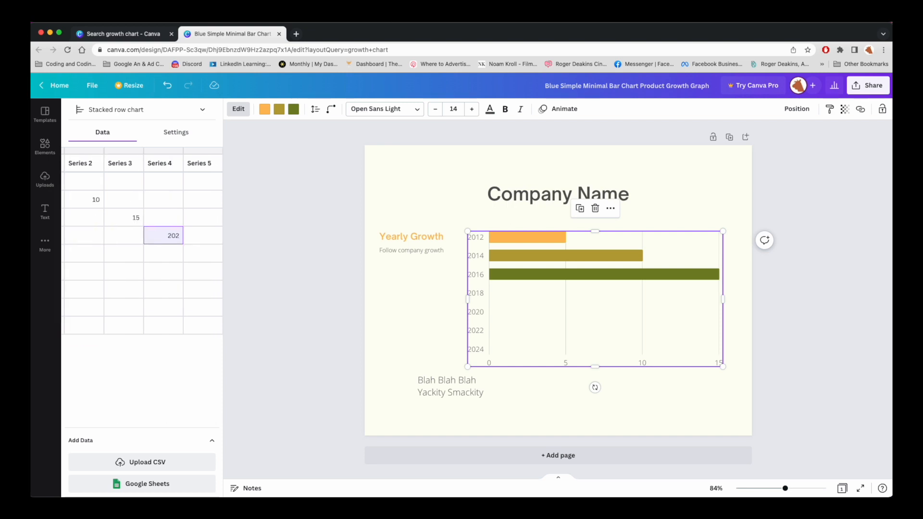
{"action": "key", "text": "Return"}
{"action": "key", "text": "Left"}
{"action": "key", "text": "Left"}
{"action": "key", "text": "Left"}
{"action": "key", "text": "Left"}
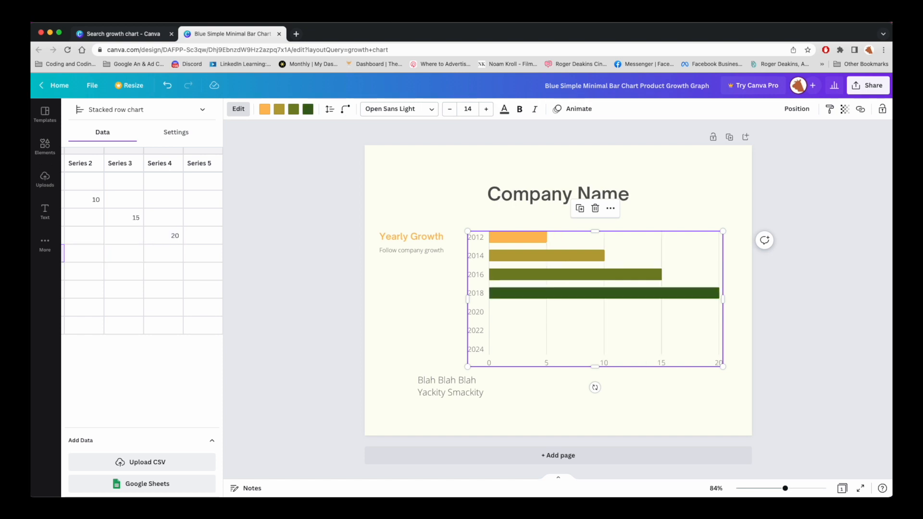
{"action": "key", "text": "Down"}
{"action": "key", "text": "Up"}
{"action": "key", "text": "Right"}
{"action": "key", "text": "Right"}
{"action": "key", "text": "Right"}
{"action": "key", "text": "Right"}
{"action": "key", "text": "Right"}
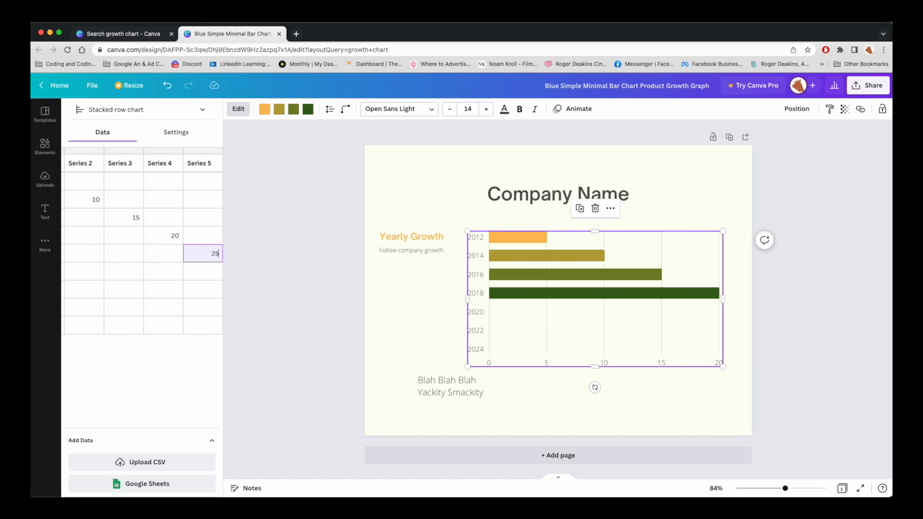
{"action": "type", "text": "25"}
{"action": "key", "text": "Left"}
{"action": "key", "text": "Left"}
{"action": "key", "text": "Left"}
{"action": "key", "text": "Left"}
{"action": "key", "text": "Left"}
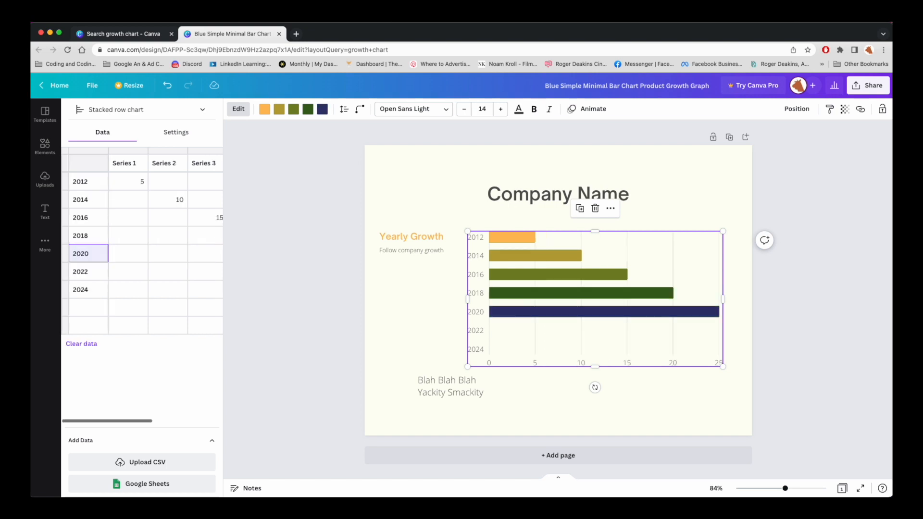
Step: Enter 30 for 2022 and 40 for 2024 in the two new columns after Series 5
{"action": "key", "text": "Down"}
{"action": "key", "text": "Right"}
{"action": "key", "text": "Right"}
{"action": "key", "text": "Right"}
{"action": "key", "text": "Right"}
{"action": "key", "text": "Right"}
{"action": "key", "text": "Right"}
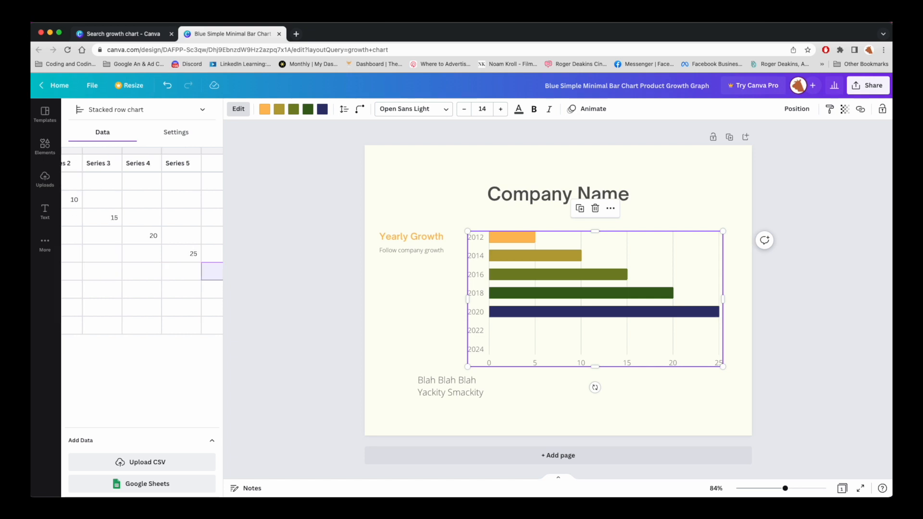
{"action": "type", "text": "2"}
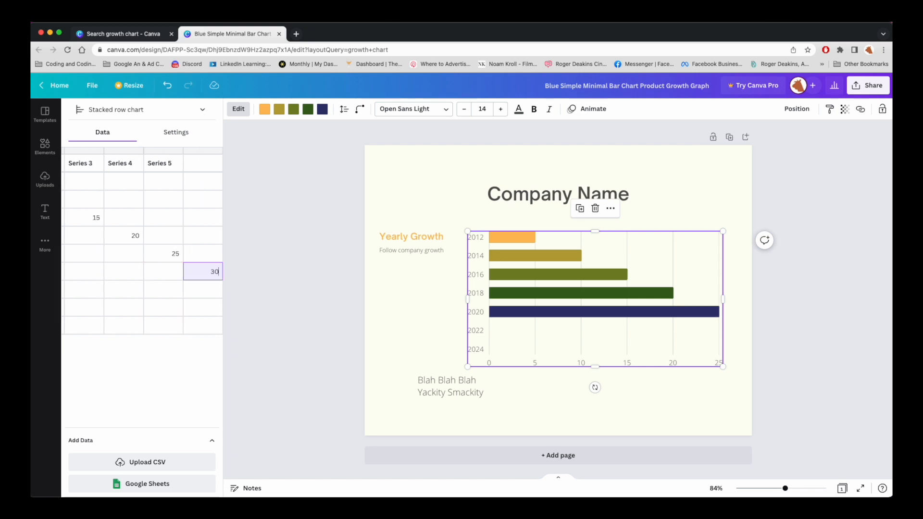
{"action": "type", "text": "0"}
{"action": "key", "text": "Down"}
{"action": "key", "text": "Left"}
{"action": "key", "text": "Left"}
{"action": "key", "text": "Left"}
{"action": "key", "text": "Left"}
{"action": "key", "text": "Left"}
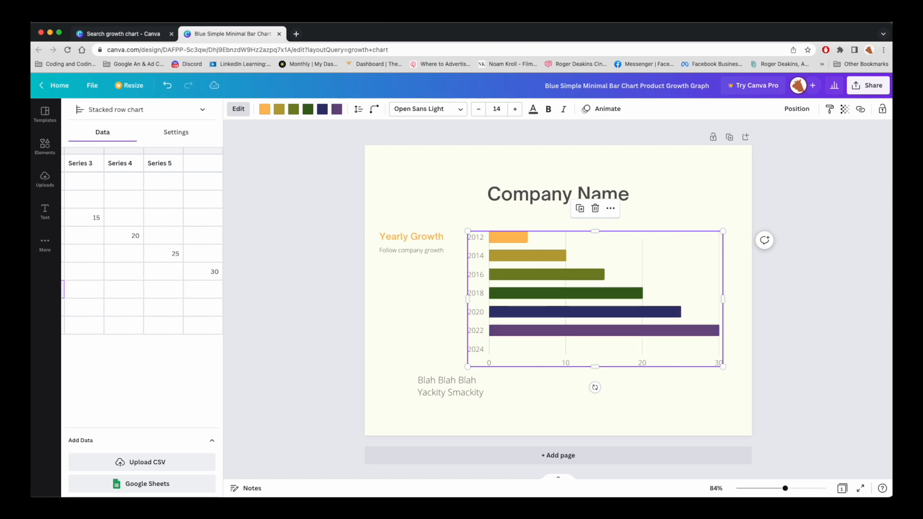
{"action": "key", "text": "Right"}
{"action": "key", "text": "Right"}
{"action": "key", "text": "Right"}
{"action": "key", "text": "Right"}
{"action": "key", "text": "Right"}
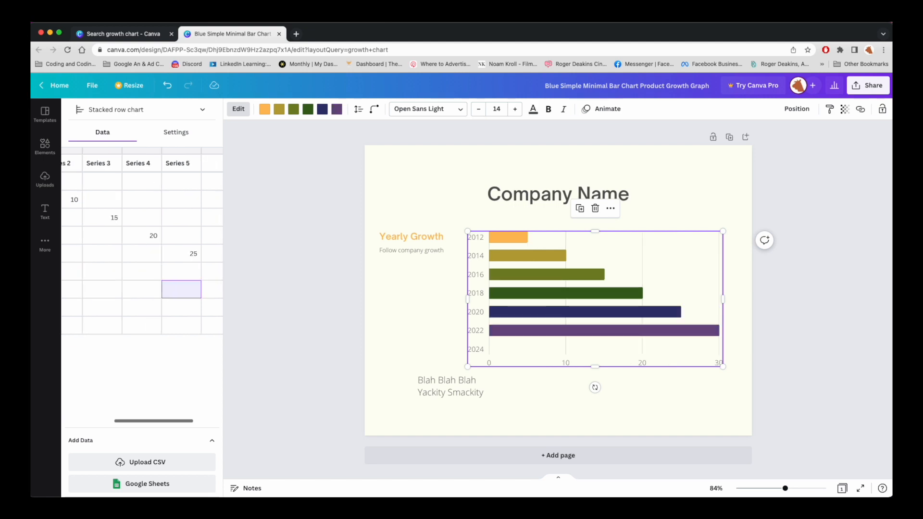
{"action": "key", "text": "Right"}
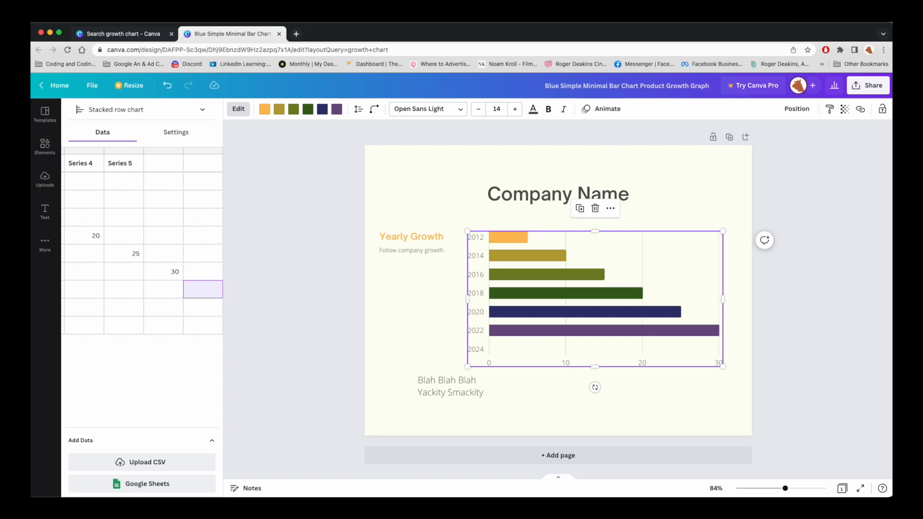
{"action": "type", "text": "40"}
{"action": "key", "text": "Return"}
Step: Name the two new column headers Series 6 and Series 7
{"action": "key", "text": "Up"}
{"action": "key", "text": "Up"}
{"action": "key", "text": "Up"}
{"action": "key", "text": "Up"}
{"action": "key", "text": "Up"}
{"action": "key", "text": "Up"}
{"action": "key", "text": "Up"}
{"action": "key", "text": "Up"}
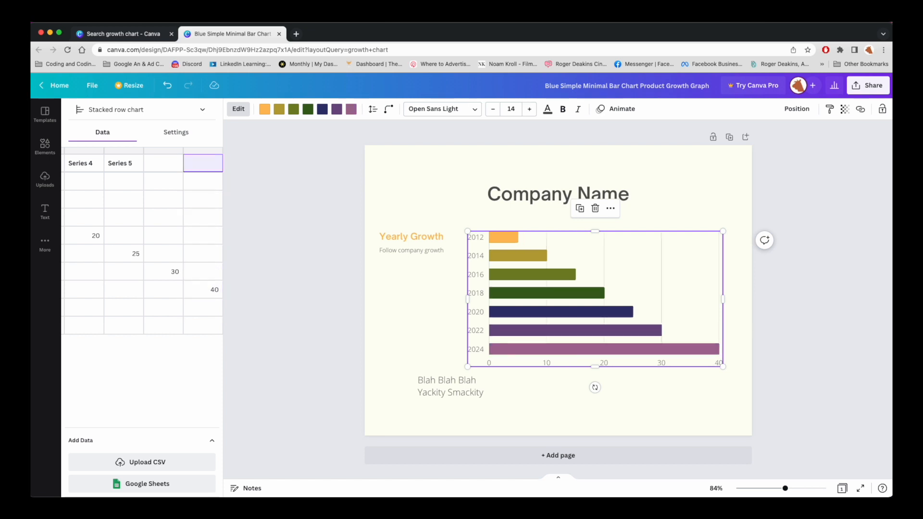
{"action": "key", "text": "Left"}
{"action": "type", "text": "Seri"}
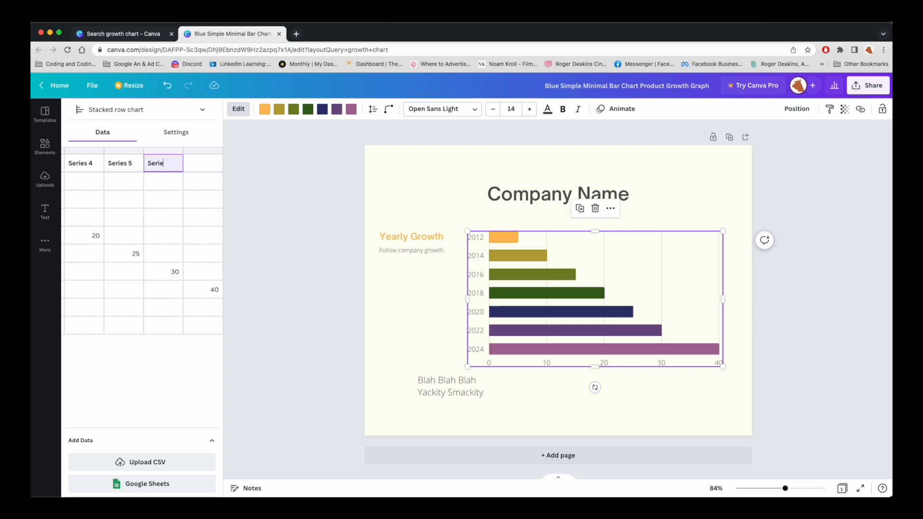
{"action": "key", "text": "Tab"}
{"action": "type", "text": "Ser"}
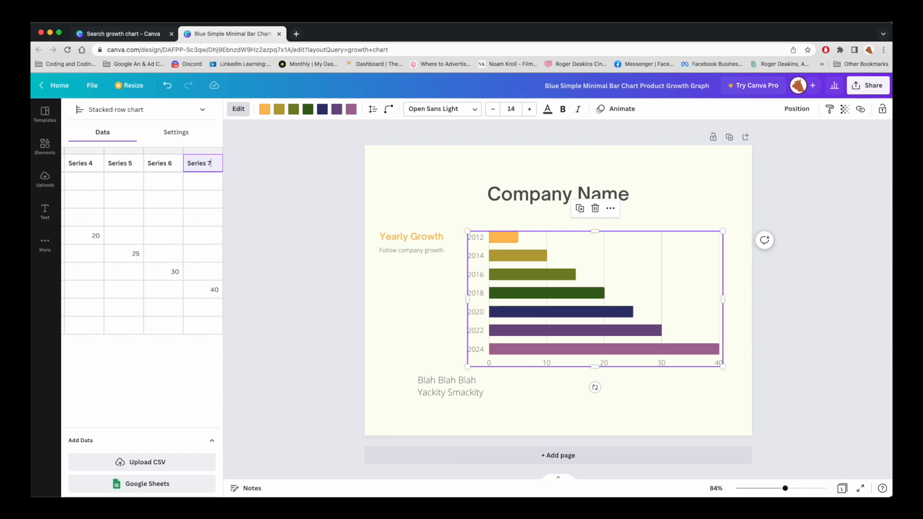
{"action": "type", "text": "ies 7"}
{"action": "key", "text": "Return"}
{"action": "key", "text": "Left"}
{"action": "key", "text": "Left"}
{"action": "key", "text": "Left"}
{"action": "key", "text": "Left"}
{"action": "key", "text": "Left"}
{"action": "key", "text": "Left"}
{"action": "key", "text": "Left"}
{"action": "key", "text": "Down"}
{"action": "key", "text": "Down"}
{"action": "key", "text": "Down"}
{"action": "key", "text": "Down"}
Step: Move the Blah Blah Blah text box to the left
{"action": "left_click", "coordinate": [84, 295]}
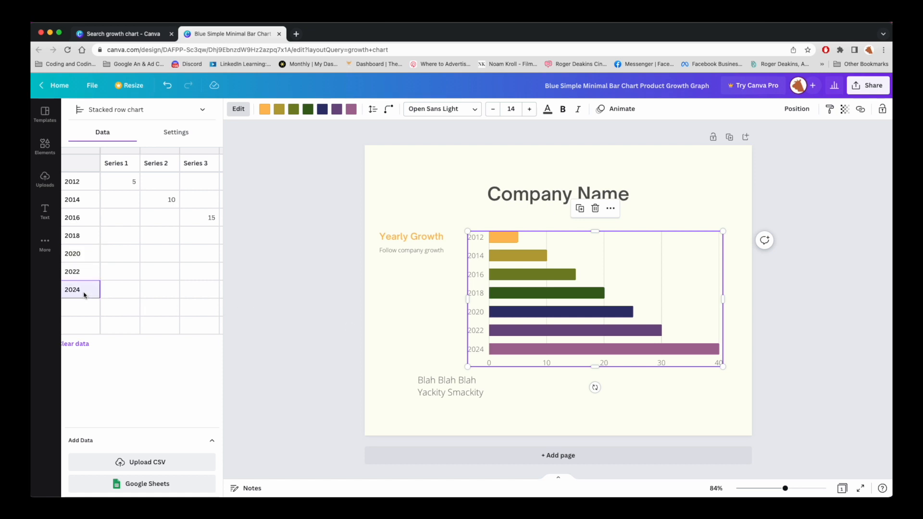
{"action": "left_click", "coordinate": [454, 400]}
{"action": "left_click", "coordinate": [586, 328]}
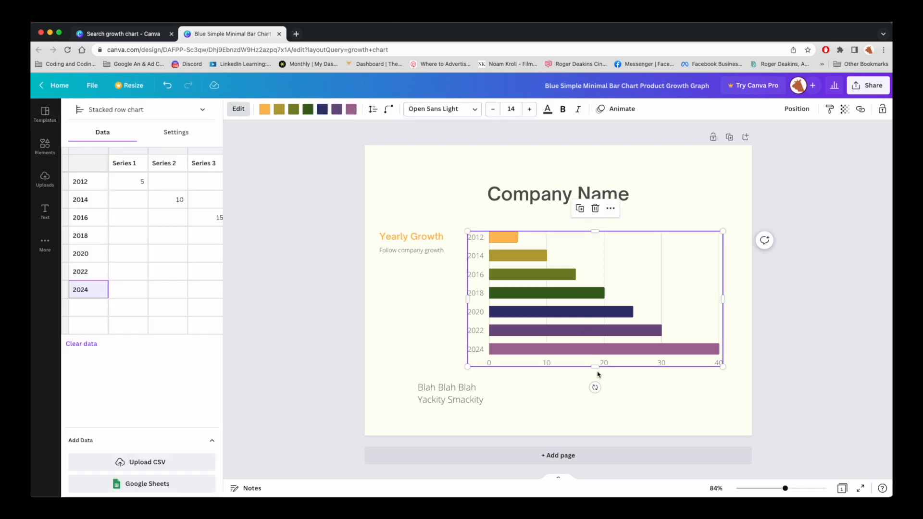
{"action": "left_click", "coordinate": [453, 408]}
{"action": "left_click_drag", "start_coordinate": [453, 408], "coordinate": [431, 411]}
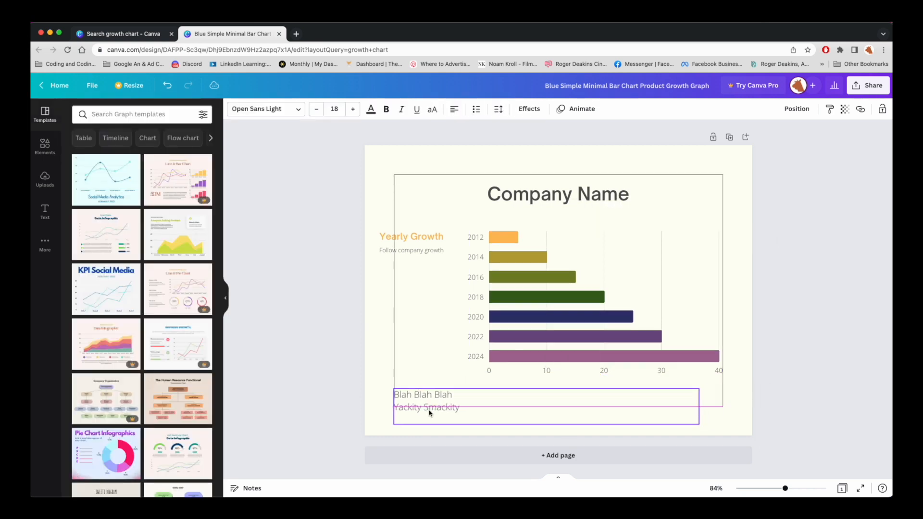
Step: Widen the bar chart to the left and show its animation options
{"action": "left_click", "coordinate": [512, 345]}
{"action": "left_click_drag", "start_coordinate": [467, 302], "coordinate": [451, 303]}
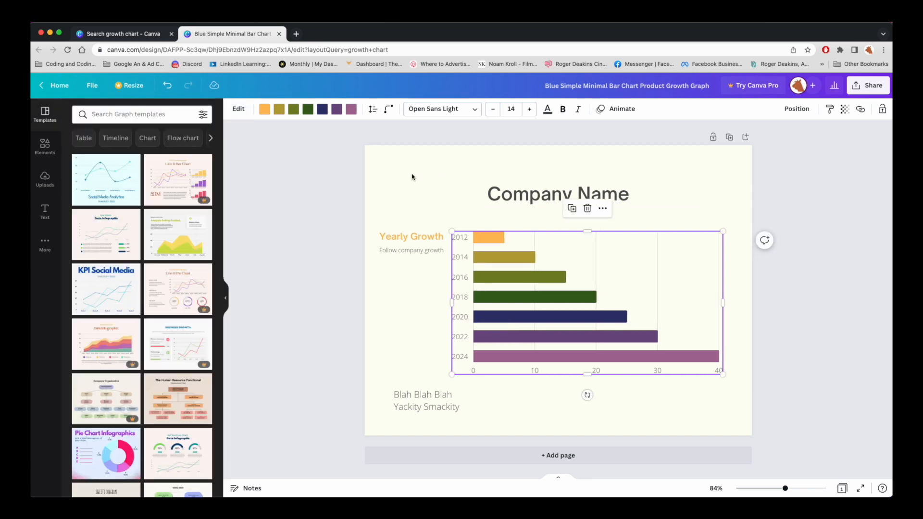
{"action": "left_click", "coordinate": [601, 110]}
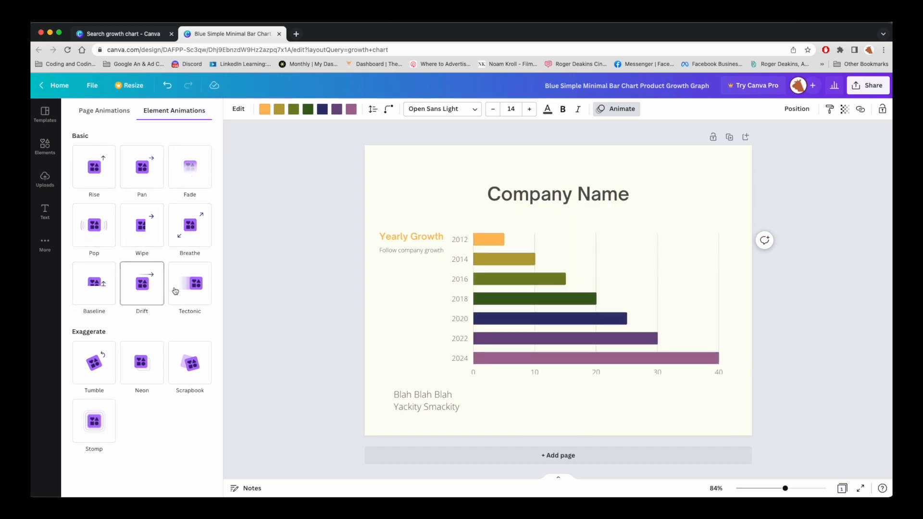
Step: Apply the Corporate page animation to the whole page
{"action": "left_click", "coordinate": [101, 114]}
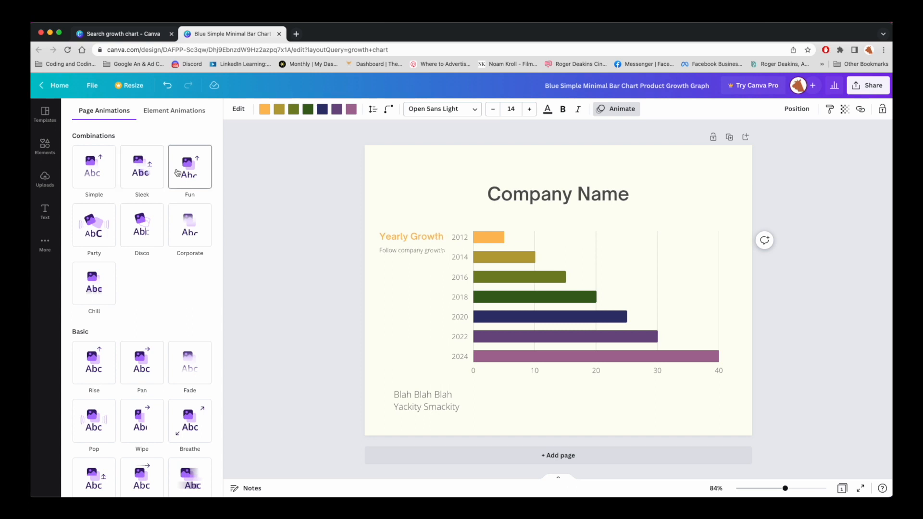
{"action": "left_click", "coordinate": [198, 234]}
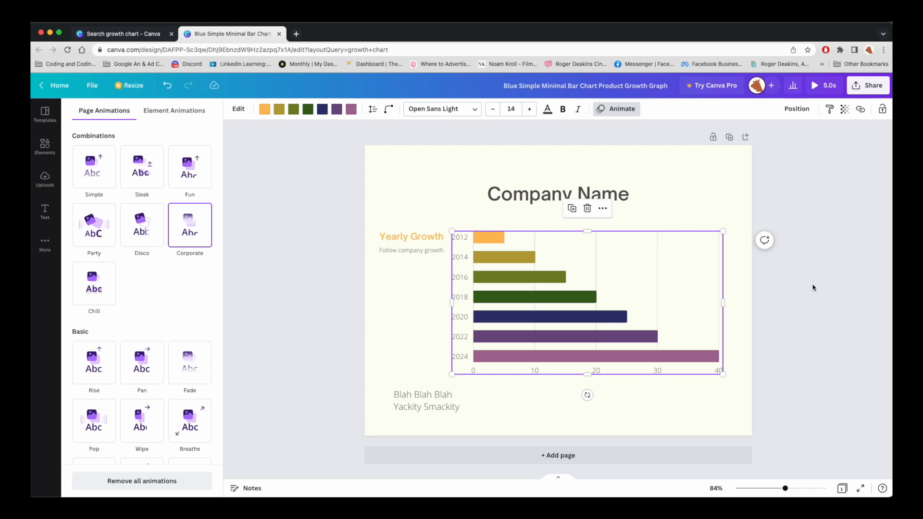
{"action": "key", "text": "Escape"}
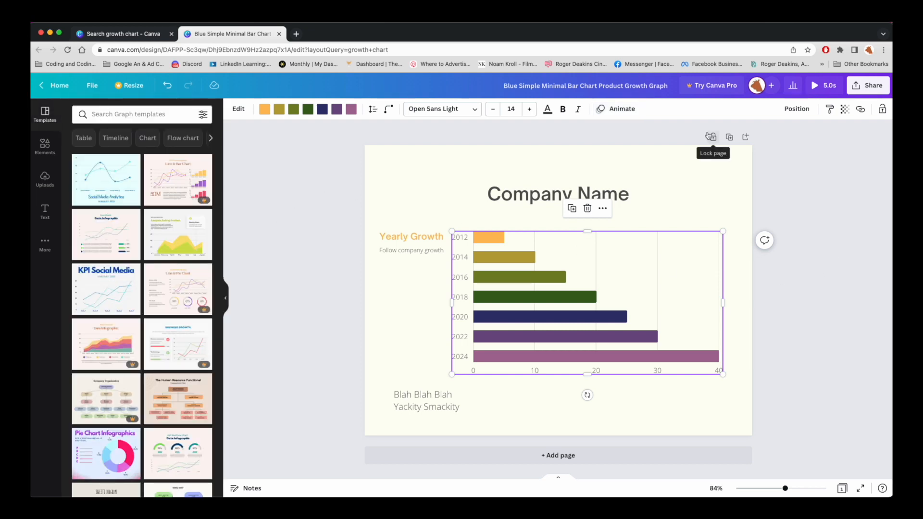
Step: Look over the chart's animation choices, close them, and select the page
{"action": "left_click", "coordinate": [614, 110]}
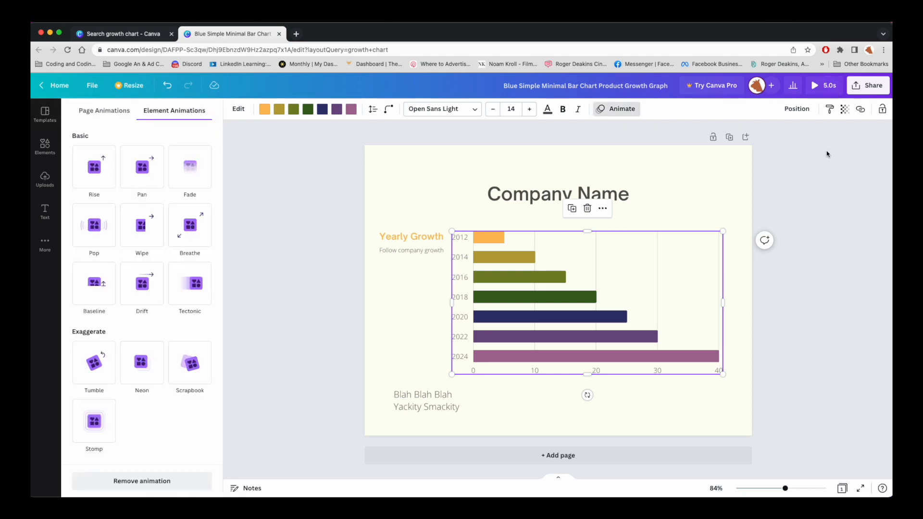
{"action": "key", "text": "Escape"}
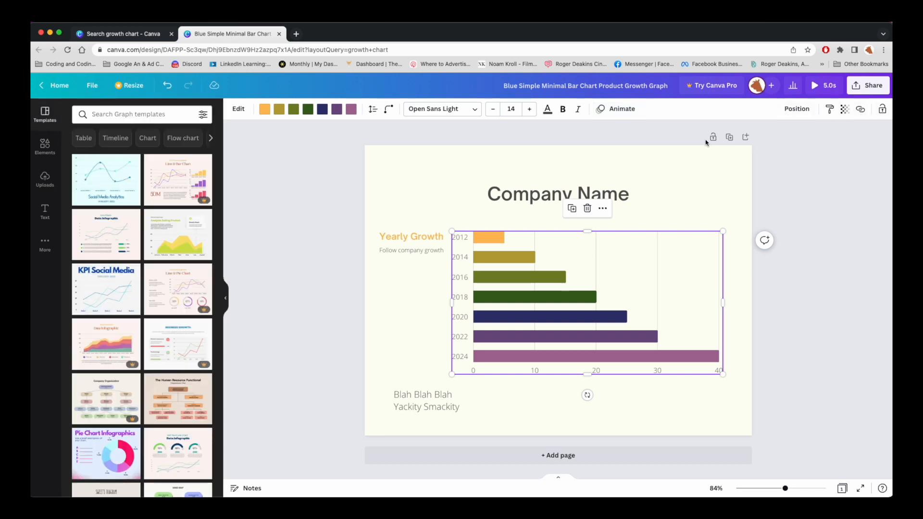
{"action": "left_click", "coordinate": [671, 161]}
{"action": "left_click", "coordinate": [825, 190]}
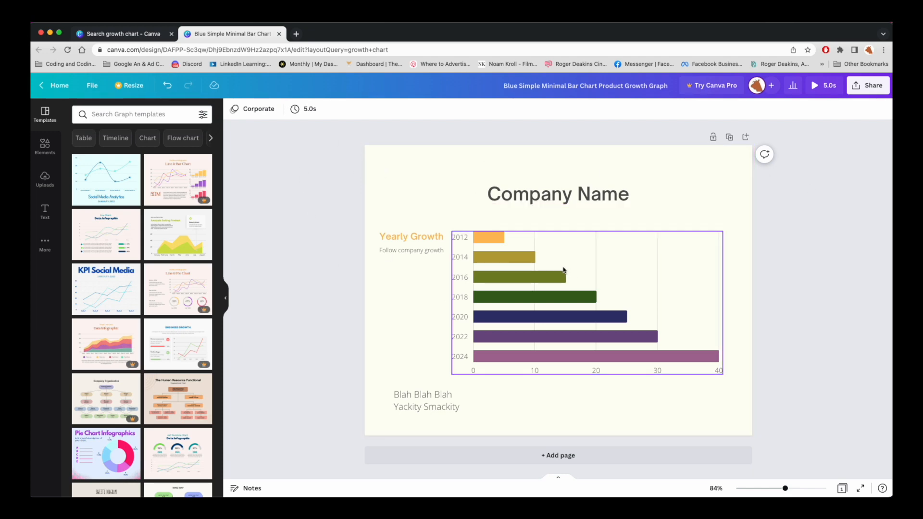
{"action": "left_click", "coordinate": [534, 194]}
{"action": "left_click", "coordinate": [528, 262]}
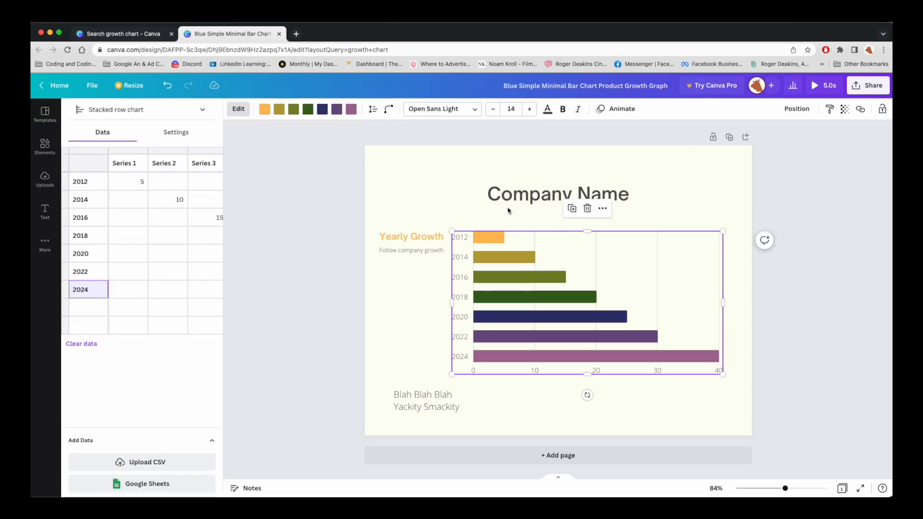
{"action": "left_click", "coordinate": [508, 192]}
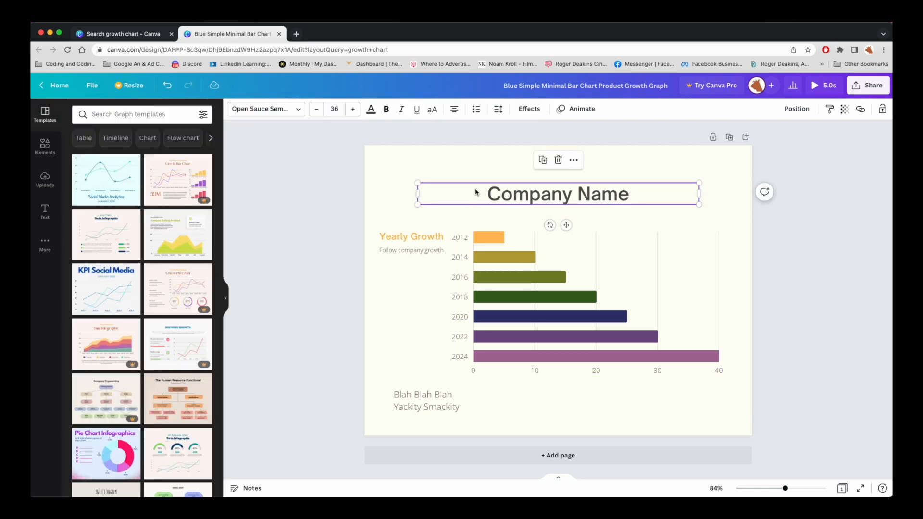
{"action": "left_click", "coordinate": [397, 246]}
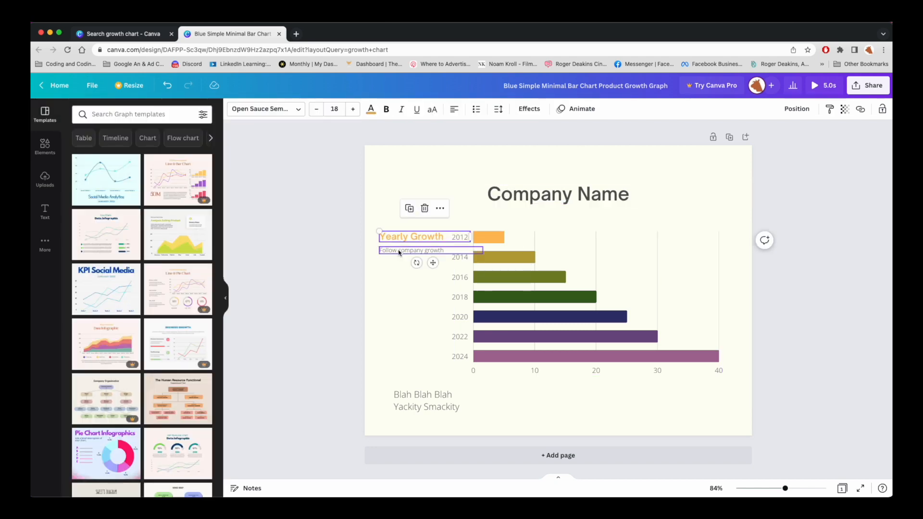
{"action": "left_click", "coordinate": [395, 239]}
{"action": "left_click", "coordinate": [392, 250]}
{"action": "left_click", "coordinate": [406, 404]}
{"action": "left_click", "coordinate": [497, 355]}
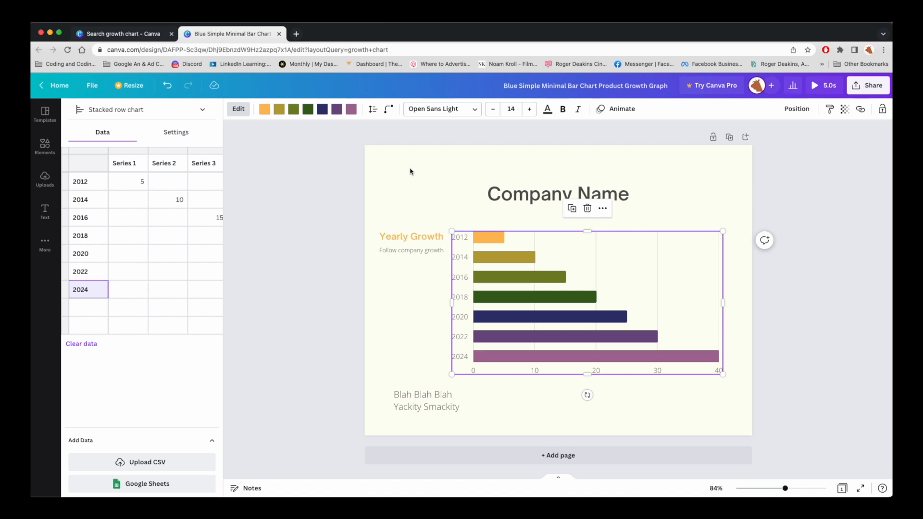
{"action": "key", "text": "Escape"}
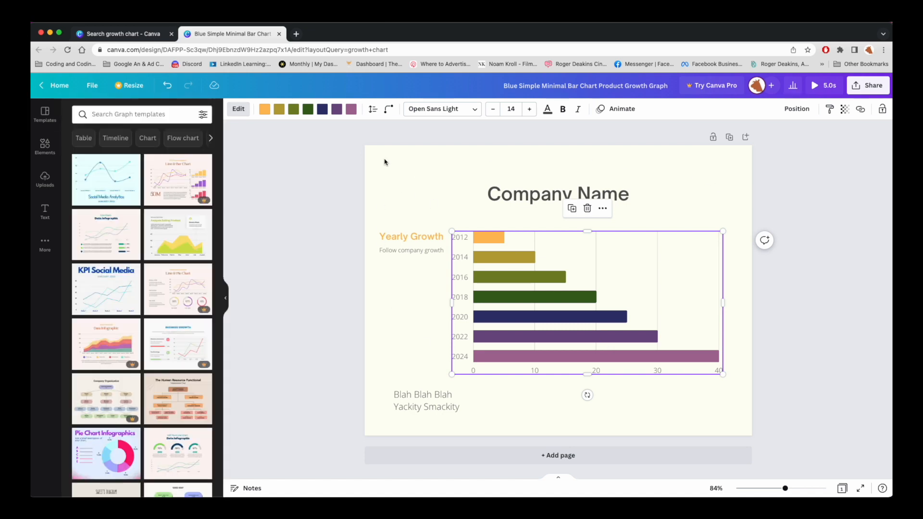
{"action": "left_click", "coordinate": [389, 160]}
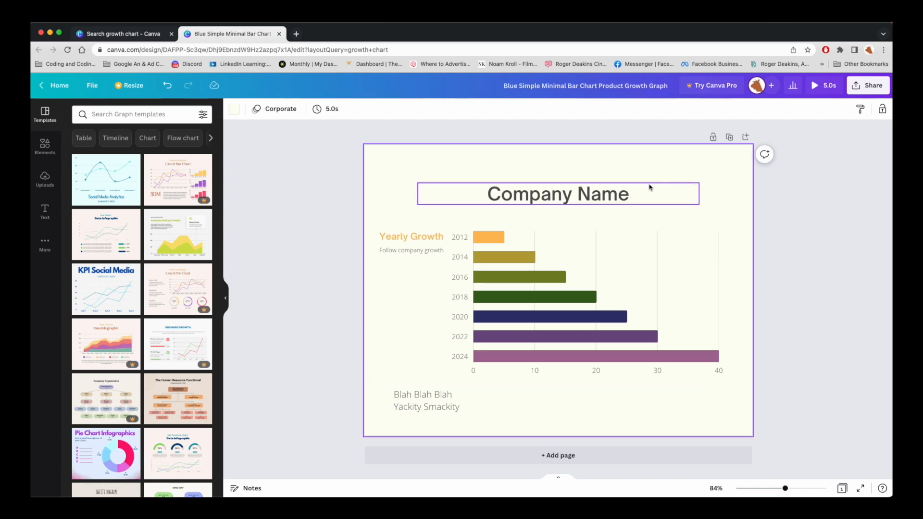
Step: Change the page duration from 5.0s to 8.5s and play the animated chart preview
{"action": "left_click", "coordinate": [320, 112]}
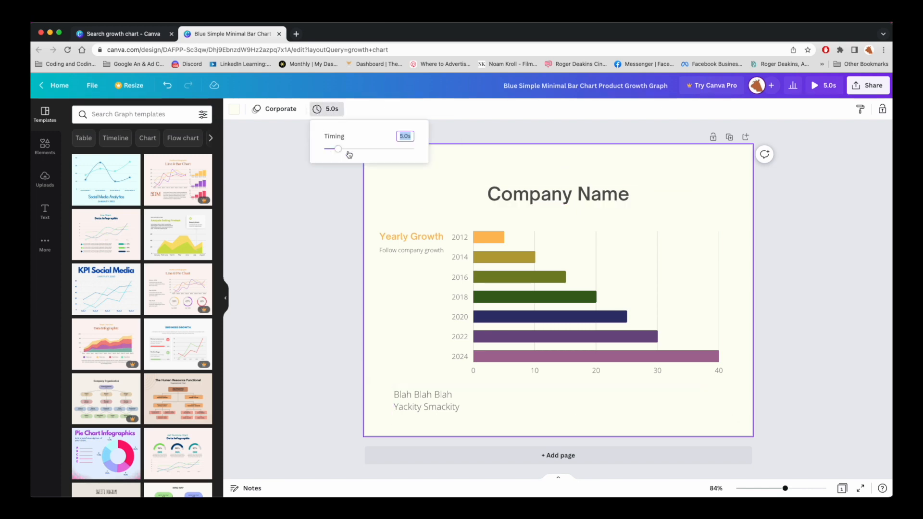
{"action": "left_click_drag", "start_coordinate": [338, 149], "coordinate": [347, 149]}
{"action": "left_click", "coordinate": [401, 136]}
{"action": "type", "text": "8.5"}
{"action": "key", "text": "Return"}
{"action": "left_click", "coordinate": [324, 228]}
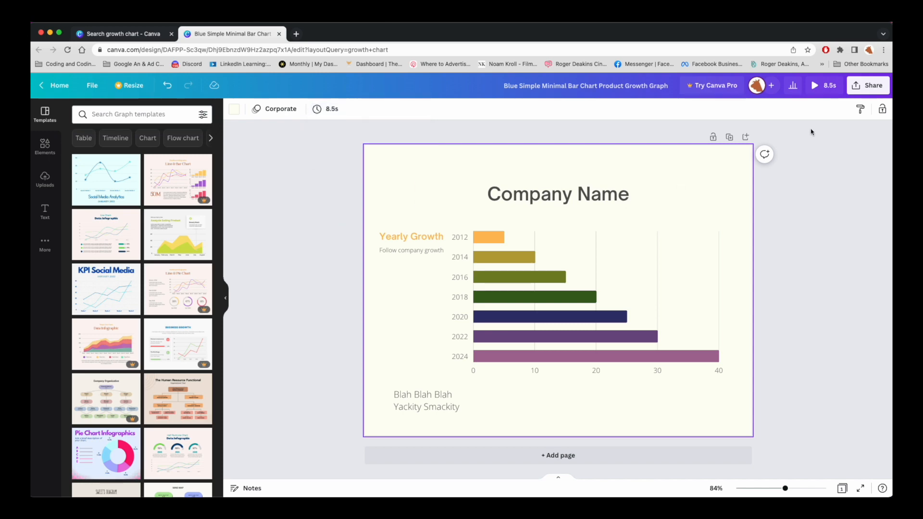
{"action": "left_click", "coordinate": [815, 89]}
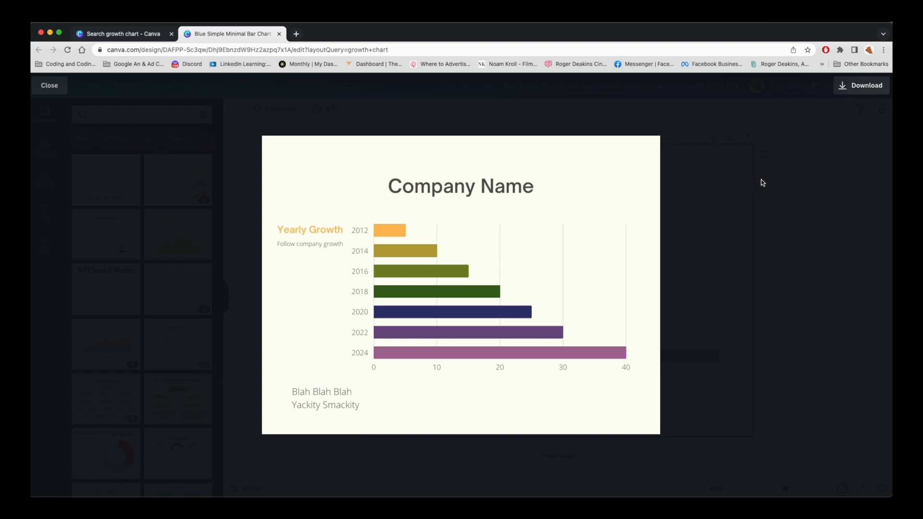
Step: Download the chart design with MP4 Video as the file type
{"action": "left_click", "coordinate": [851, 84]}
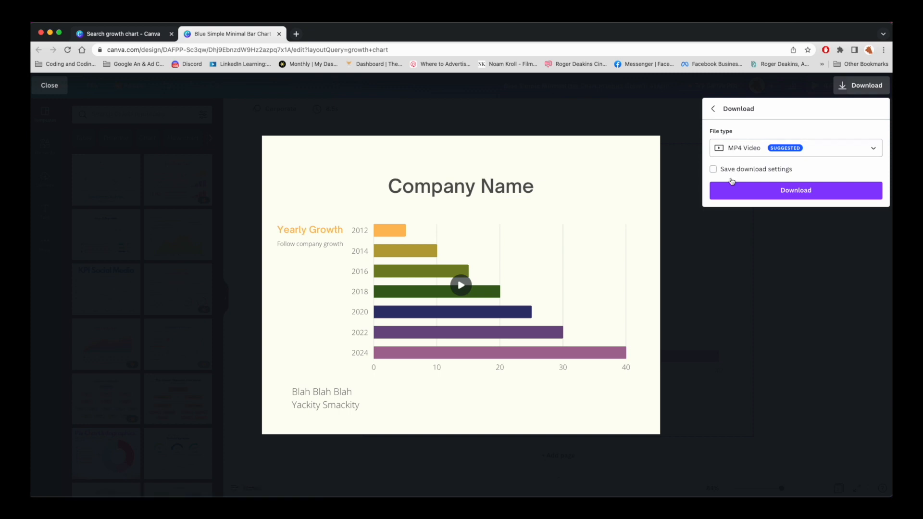
{"action": "left_click", "coordinate": [731, 192]}
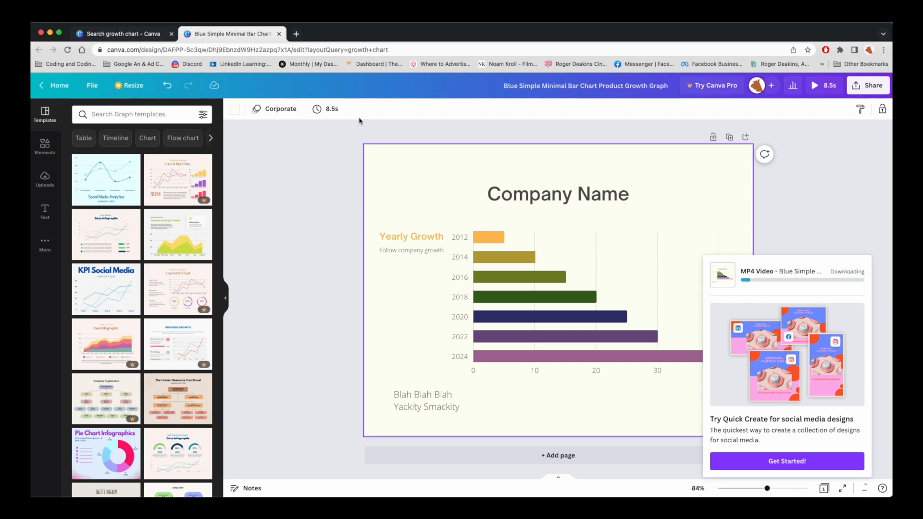
{"action": "left_click", "coordinate": [294, 34]}
Step: Go to pexels.com and search its Videos section for drone
{"action": "type", "text": "pexd"}
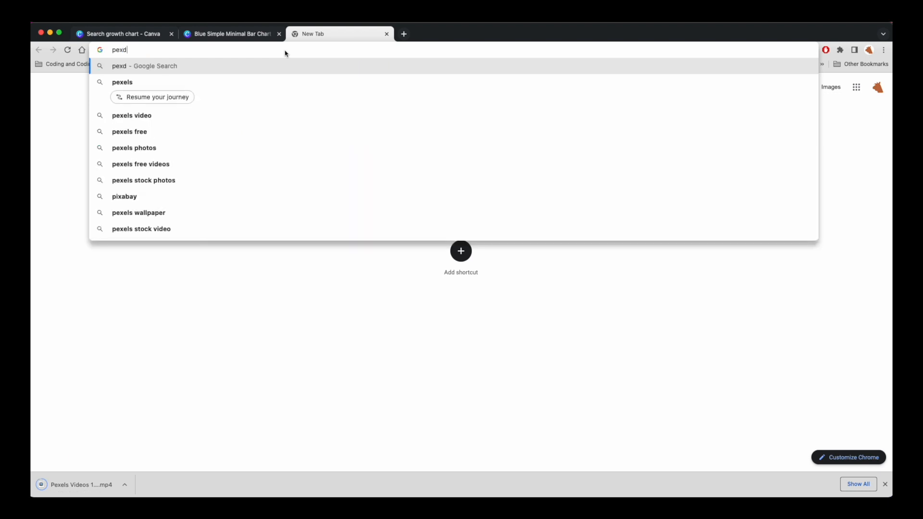
{"action": "key", "text": "BackSpace"}
{"action": "type", "text": "els.com"}
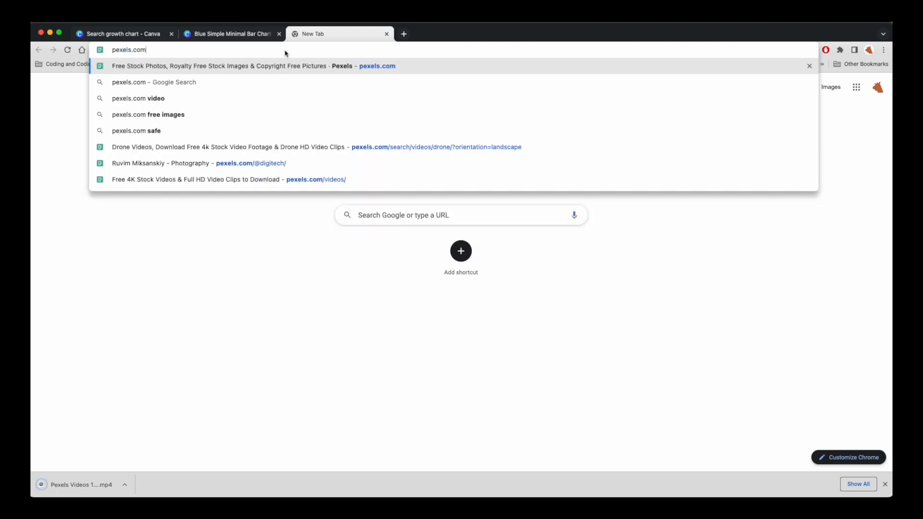
{"action": "key", "text": "Return"}
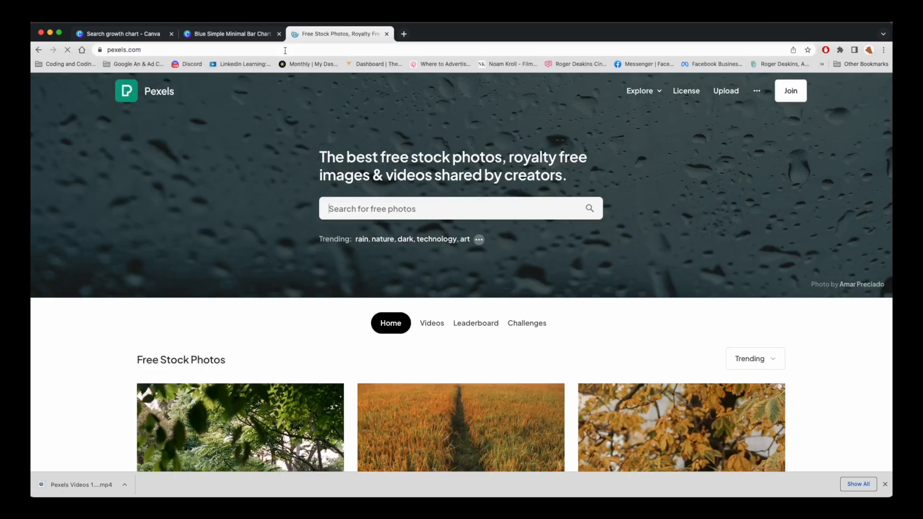
{"action": "left_click", "coordinate": [432, 324]}
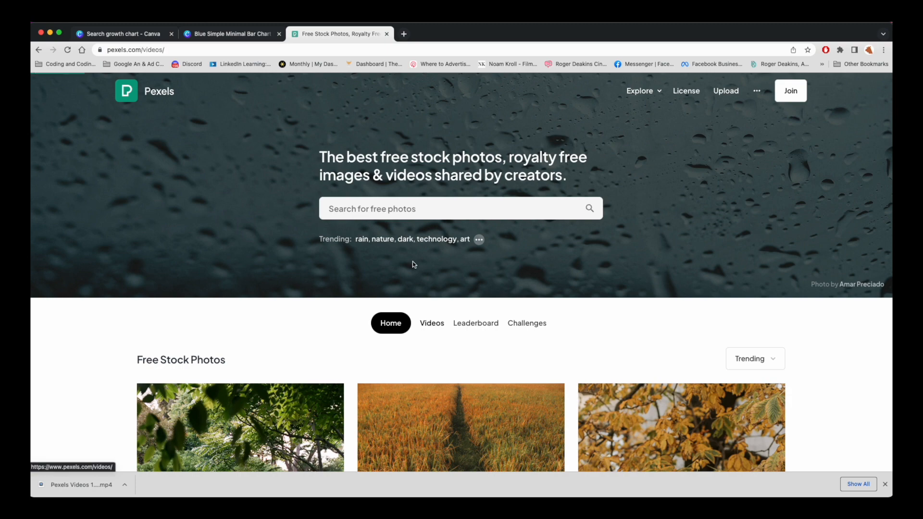
{"action": "left_click", "coordinate": [413, 208]}
{"action": "type", "text": "drone"}
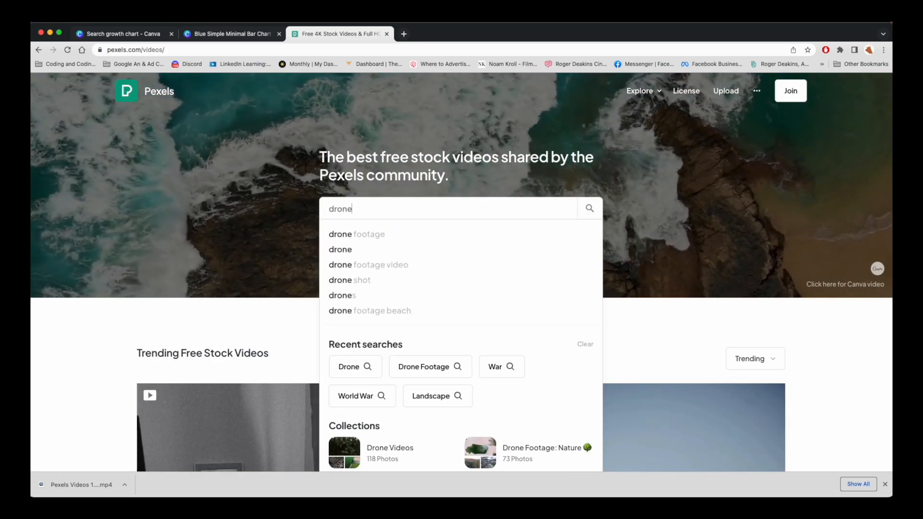
{"action": "key", "text": "Return"}
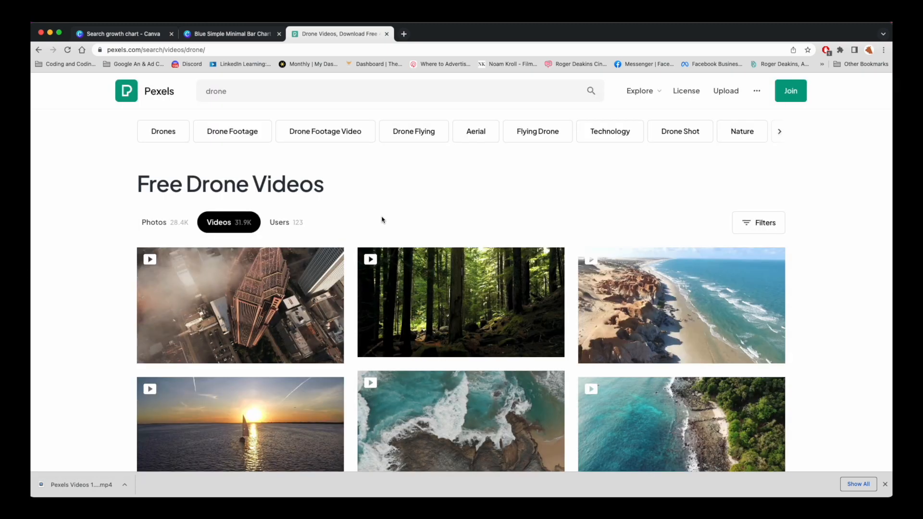
Step: Filter the drone results to Horizontal orientation
{"action": "left_click", "coordinate": [747, 223]}
{"action": "left_click", "coordinate": [287, 268]}
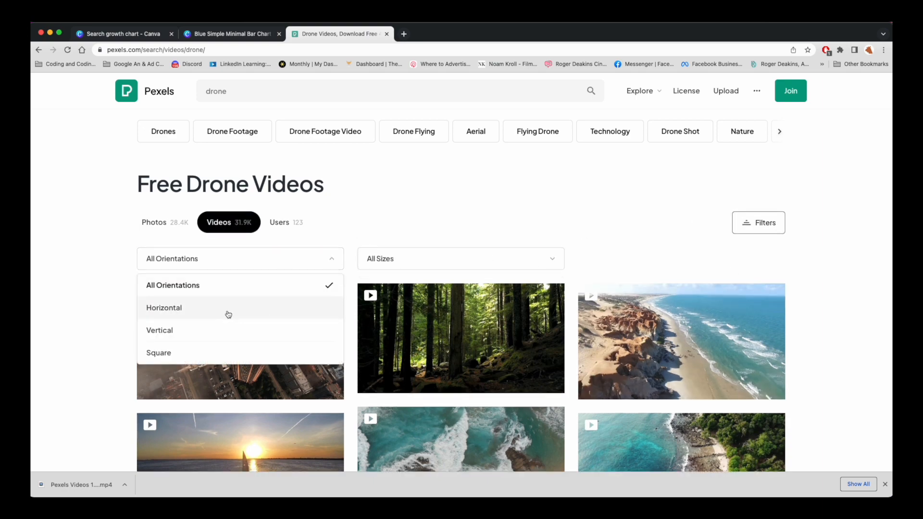
{"action": "left_click", "coordinate": [208, 312]}
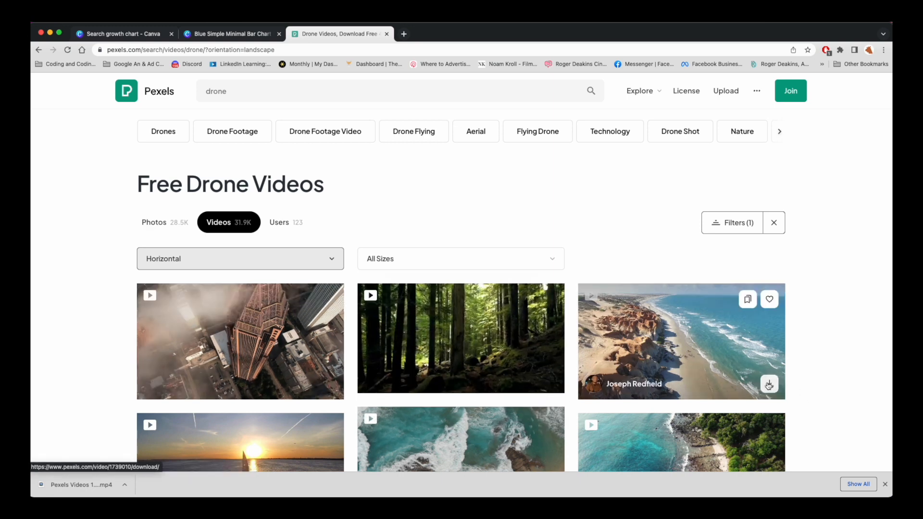
Step: Download the aerial beach coastline drone clip and dismiss the thank-you popup
{"action": "left_click", "coordinate": [767, 384]}
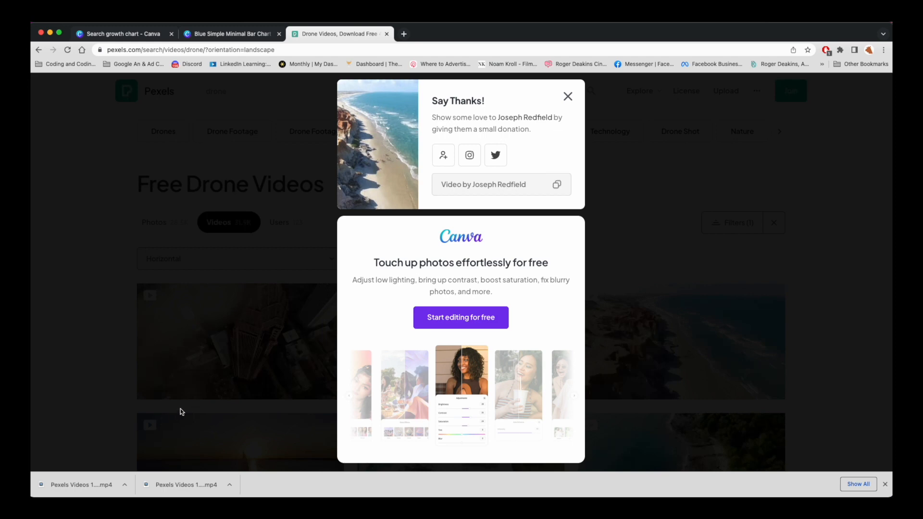
{"action": "left_click", "coordinate": [568, 97]}
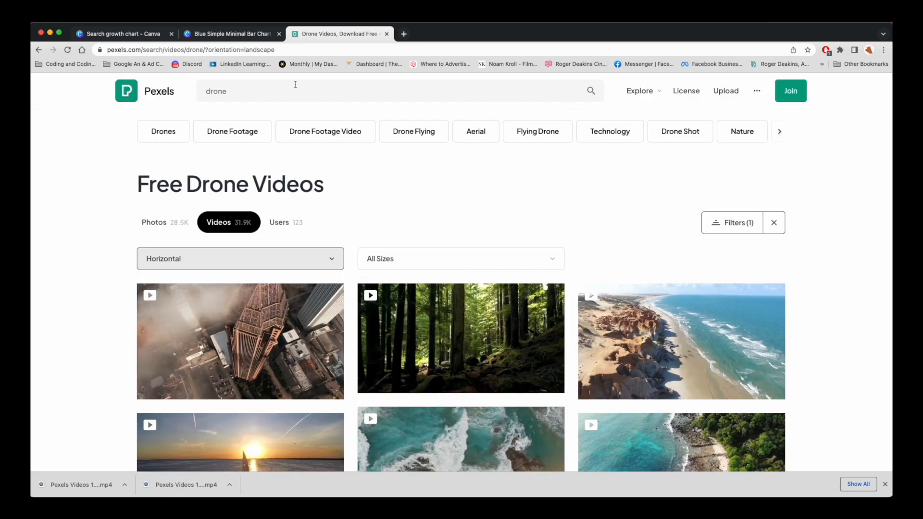
Step: Close the browser and drag Blue Simple…with Graph.mp4 from Downloads into iMovie's media browser
{"action": "left_click", "coordinate": [43, 35]}
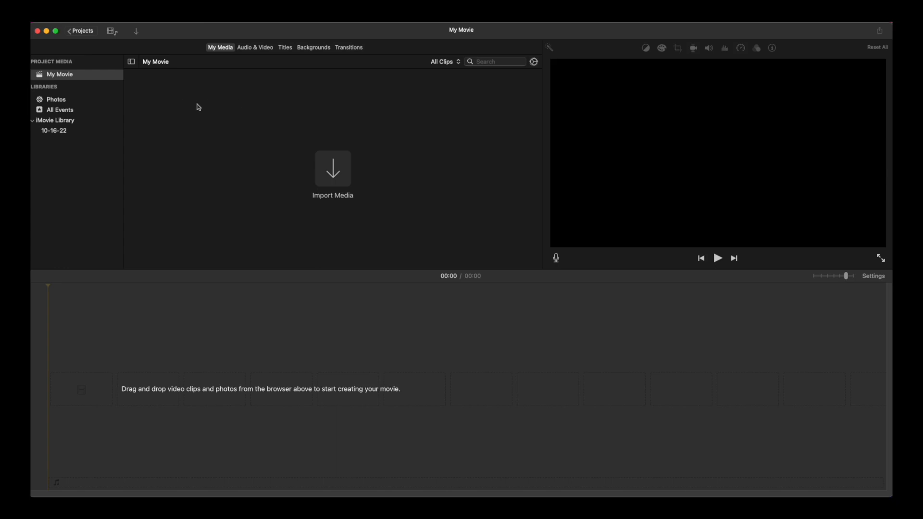
{"action": "key", "text": "super+Tab"}
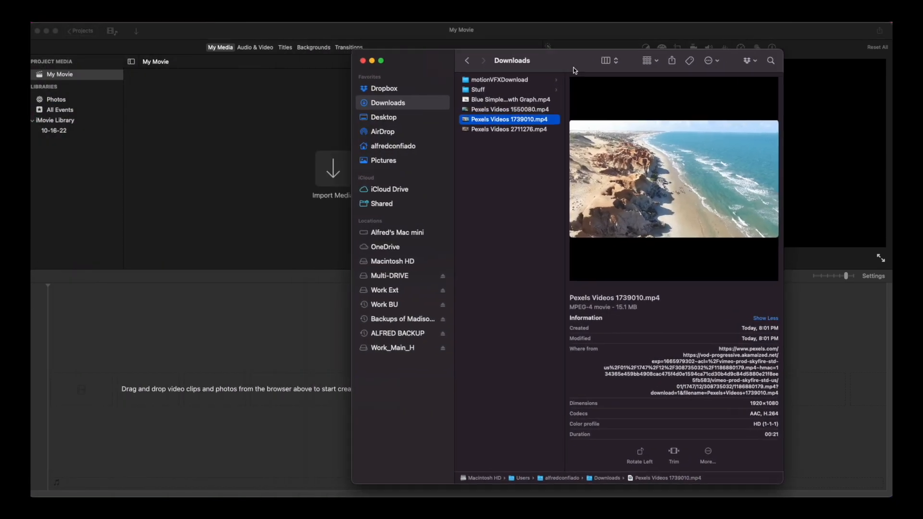
{"action": "left_click", "coordinate": [561, 146]}
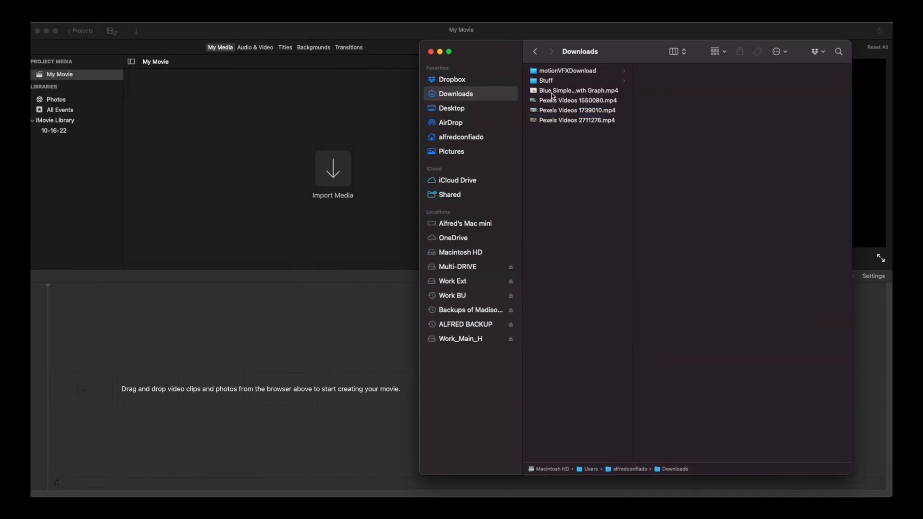
{"action": "left_click", "coordinate": [558, 100]}
{"action": "left_click_drag", "start_coordinate": [557, 96], "coordinate": [237, 138]}
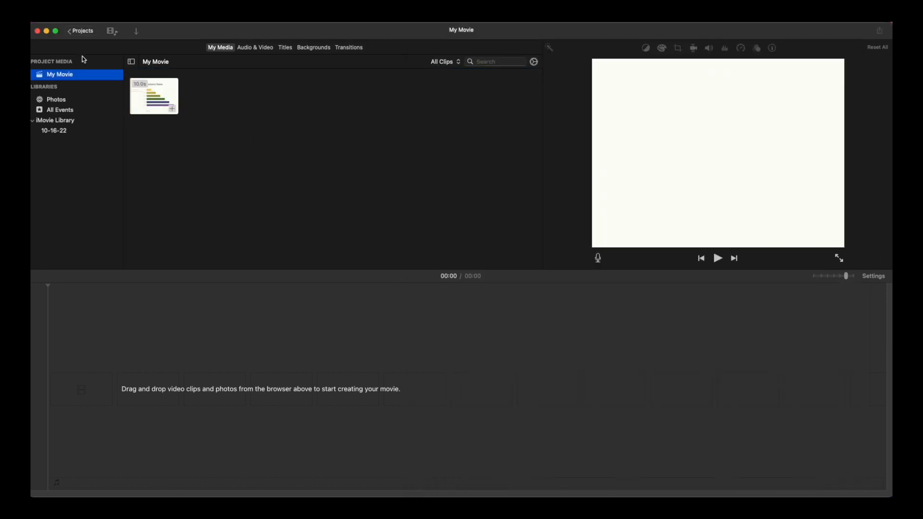
Step: Import Pexels Videos 1550080.mp4 from the Downloads folder into the project
{"action": "left_click", "coordinate": [137, 31]}
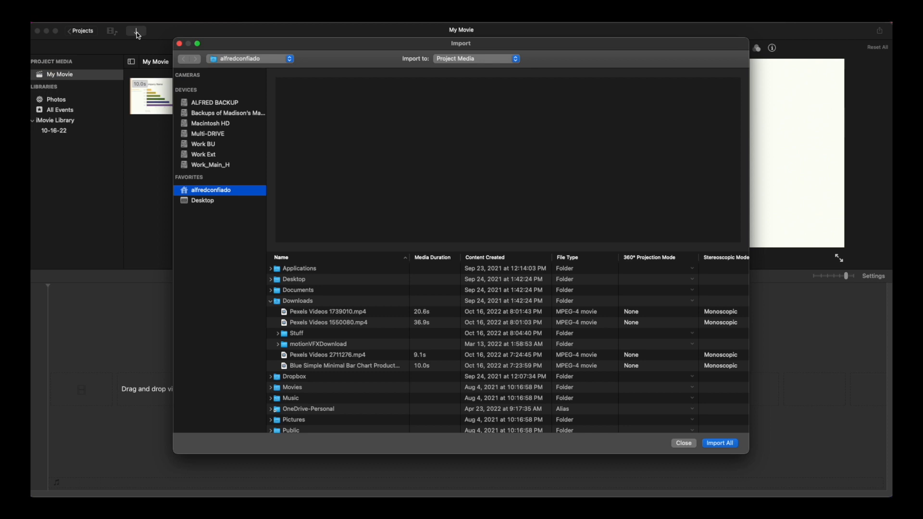
{"action": "left_click", "coordinate": [292, 303]}
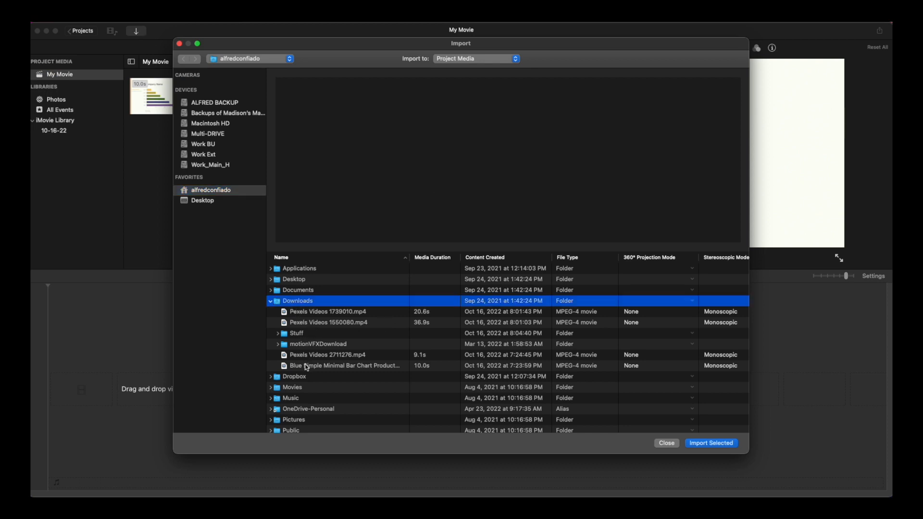
{"action": "left_click", "coordinate": [307, 324]}
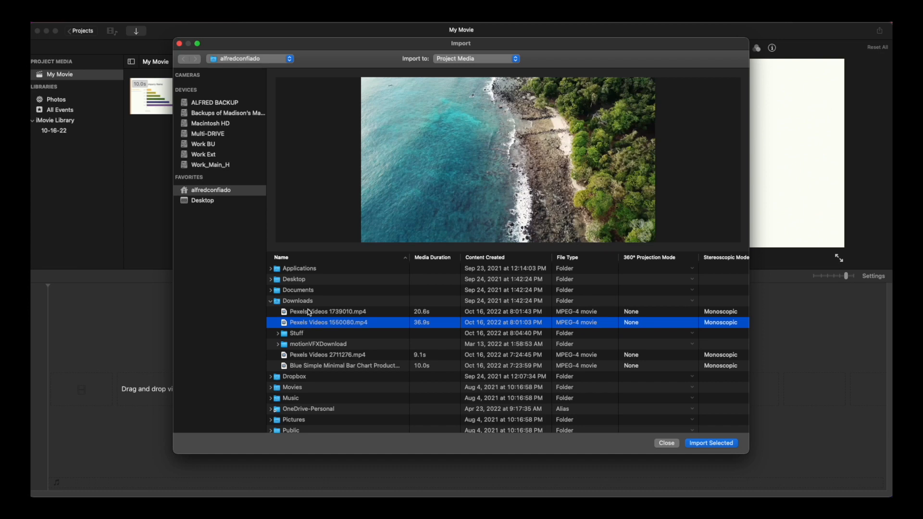
{"action": "left_click", "coordinate": [310, 312]}
{"action": "left_click", "coordinate": [327, 325]}
{"action": "left_click", "coordinate": [726, 444]}
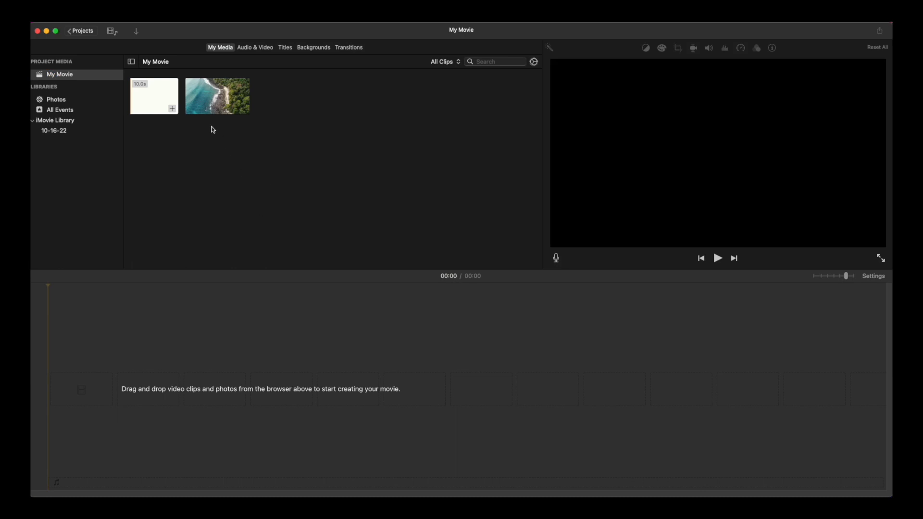
Step: Place the coastline clip on the empty timeline and play the movie
{"action": "left_click", "coordinate": [196, 103]}
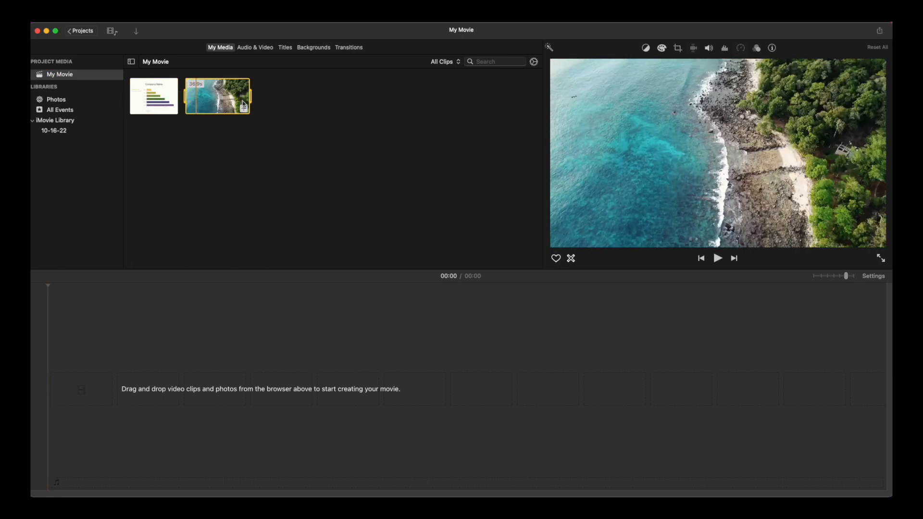
{"action": "left_click_drag", "start_coordinate": [190, 96], "coordinate": [185, 383]}
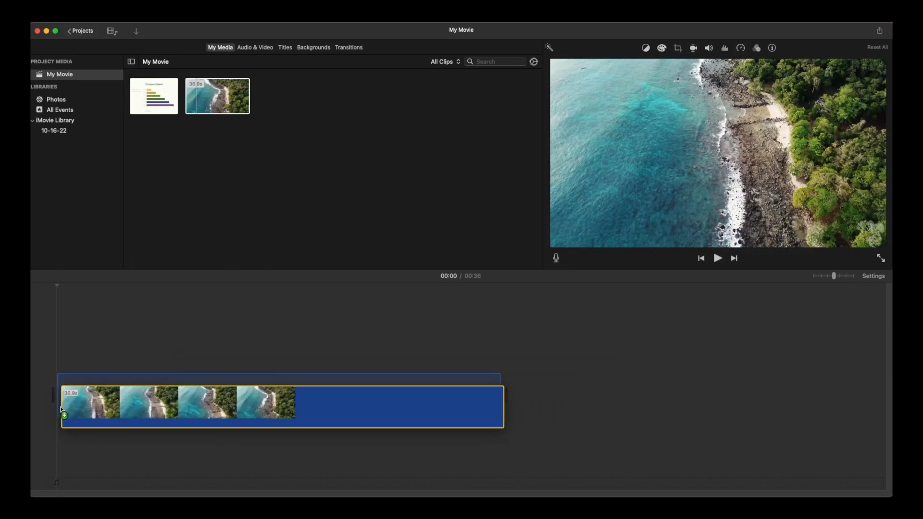
{"action": "key", "text": "space"}
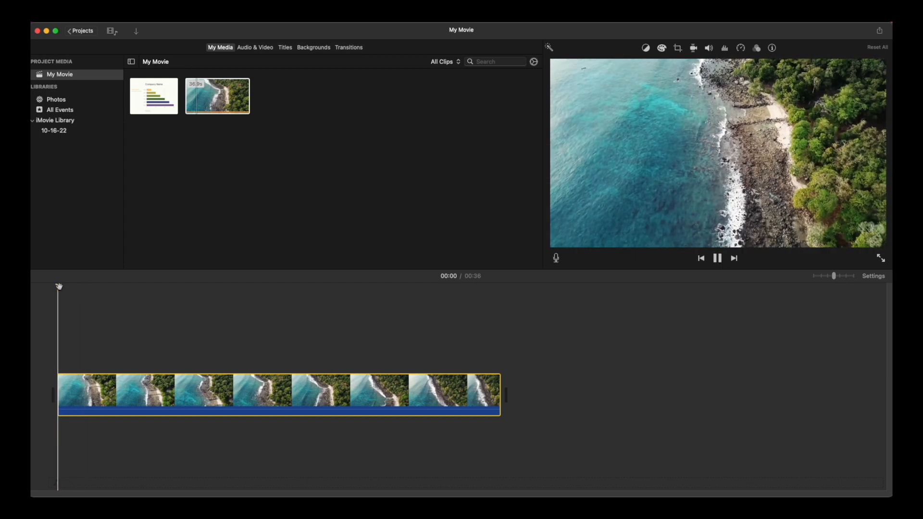
Step: Place the Company Name chart clip above the aerial footage's start and preview the overlay
{"action": "key", "text": "space"}
{"action": "left_click", "coordinate": [148, 104]}
{"action": "left_click_drag", "start_coordinate": [152, 111], "coordinate": [57, 360]}
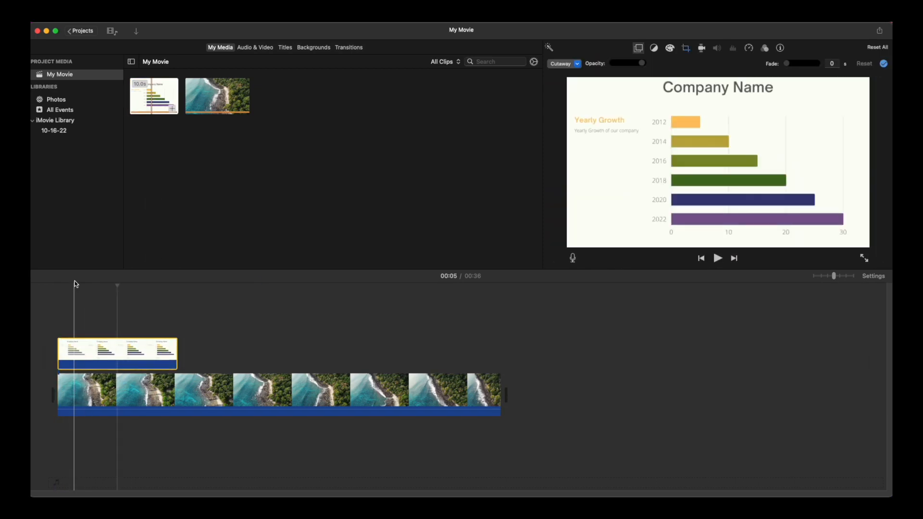
{"action": "left_click", "coordinate": [56, 290]}
{"action": "key", "text": "space"}
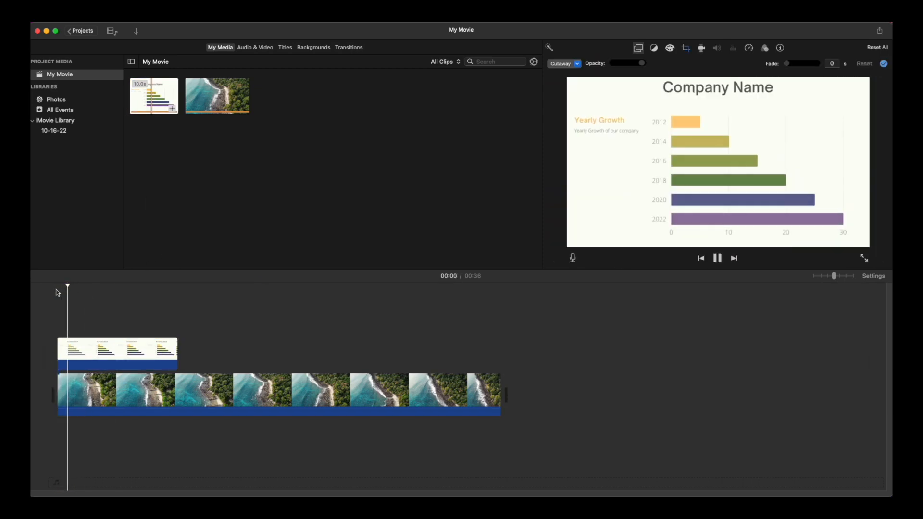
{"action": "key", "text": "space"}
{"action": "left_click_drag", "start_coordinate": [76, 287], "coordinate": [164, 293]}
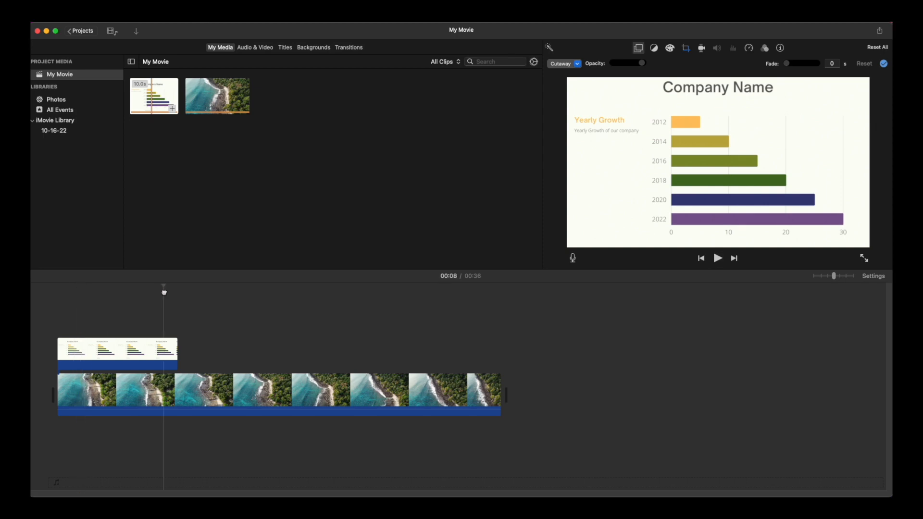
{"action": "left_click_drag", "start_coordinate": [164, 293], "coordinate": [141, 330]}
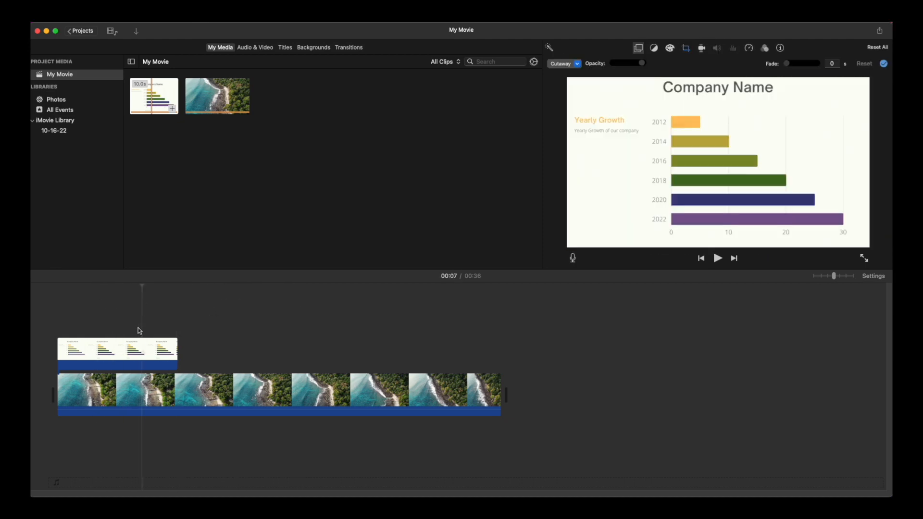
Step: Select the chart overlay clip and bring up its overlay style choices
{"action": "left_click", "coordinate": [137, 357]}
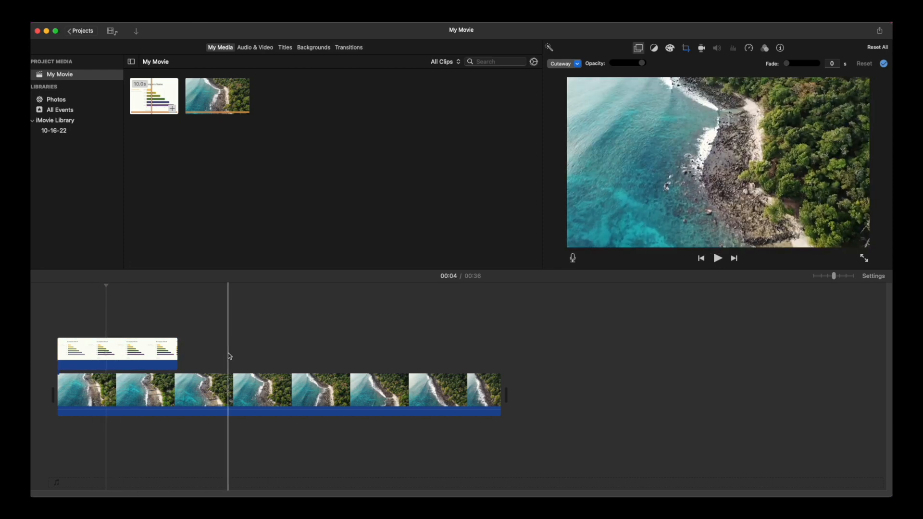
{"action": "left_click", "coordinate": [139, 345]}
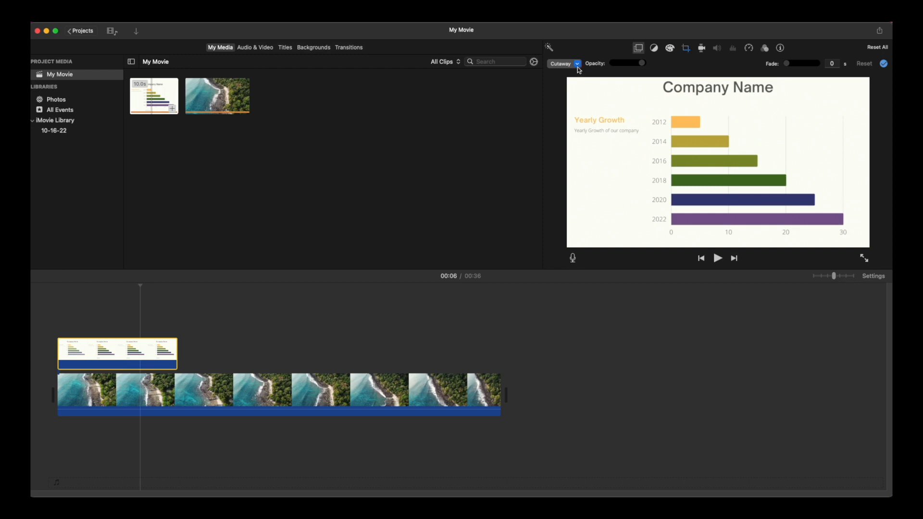
{"action": "left_click", "coordinate": [542, 88]}
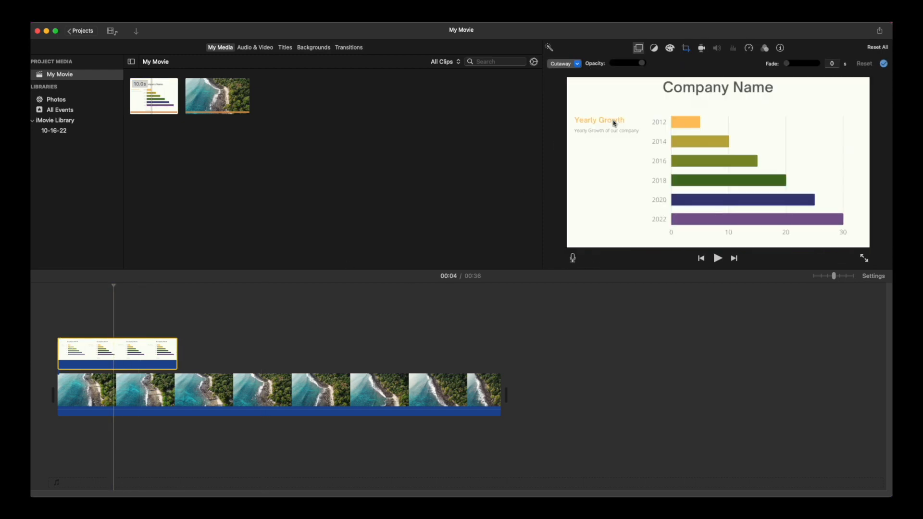
{"action": "left_click", "coordinate": [578, 65]}
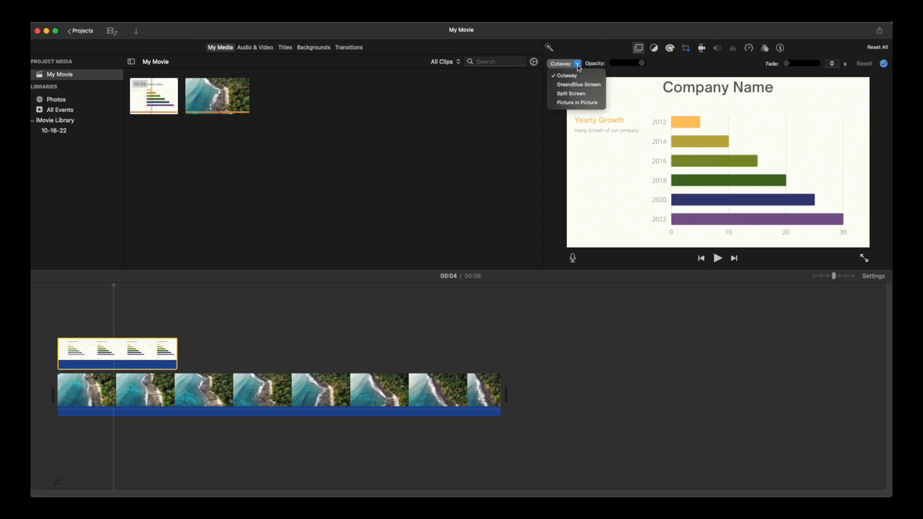
Step: Make the chart a Picture in Picture inset, enlarged and positioned over the water
{"action": "left_click", "coordinate": [578, 103]}
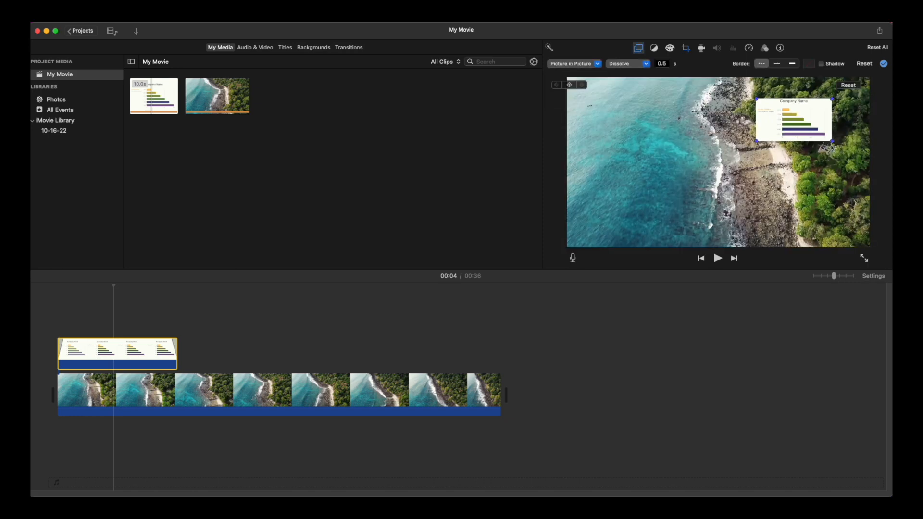
{"action": "left_click_drag", "start_coordinate": [797, 124], "coordinate": [730, 155]}
{"action": "left_click_drag", "start_coordinate": [691, 177], "coordinate": [598, 226]}
{"action": "left_click_drag", "start_coordinate": [764, 131], "coordinate": [814, 106]}
{"action": "left_click_drag", "start_coordinate": [755, 154], "coordinate": [718, 155]}
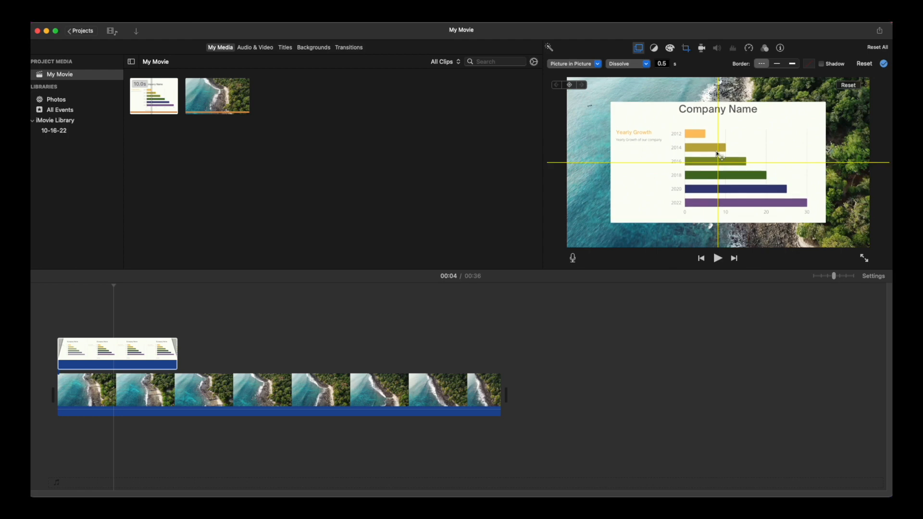
{"action": "left_click_drag", "start_coordinate": [717, 154], "coordinate": [719, 154]}
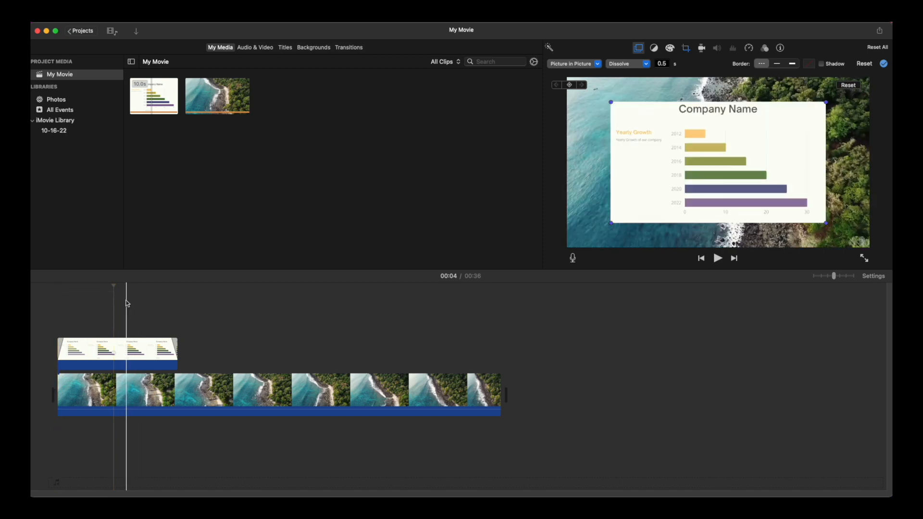
Step: Shift the chart clip slightly later and play the movie from the start to review
{"action": "left_click", "coordinate": [39, 292]}
{"action": "left_click_drag", "start_coordinate": [91, 352], "coordinate": [102, 352]}
{"action": "key", "text": "space"}
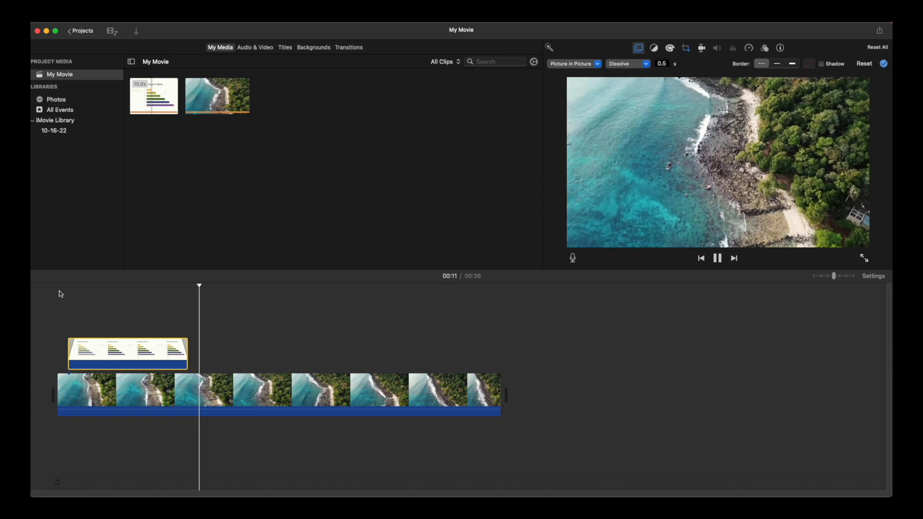
{"action": "key", "text": "space"}
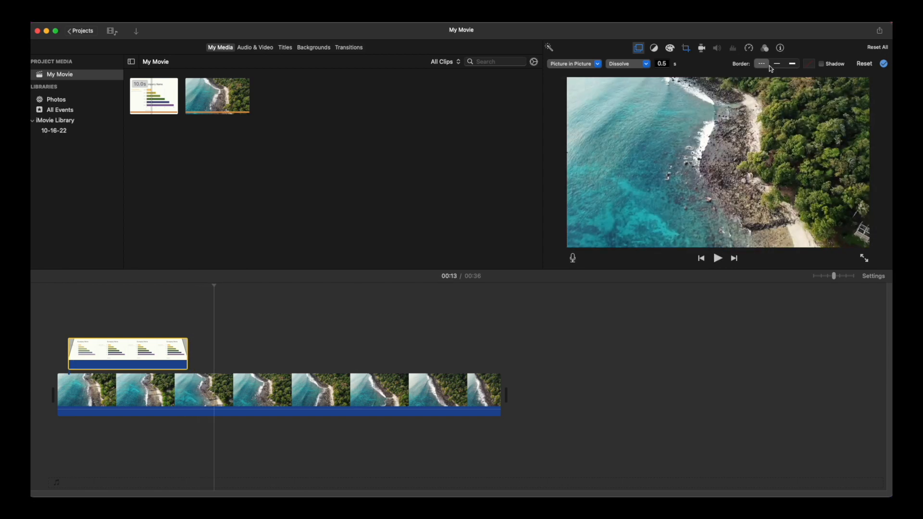
Step: Export the movie as a file titled 'Company Chart Update Oct 2022'
{"action": "left_click", "coordinate": [881, 35]}
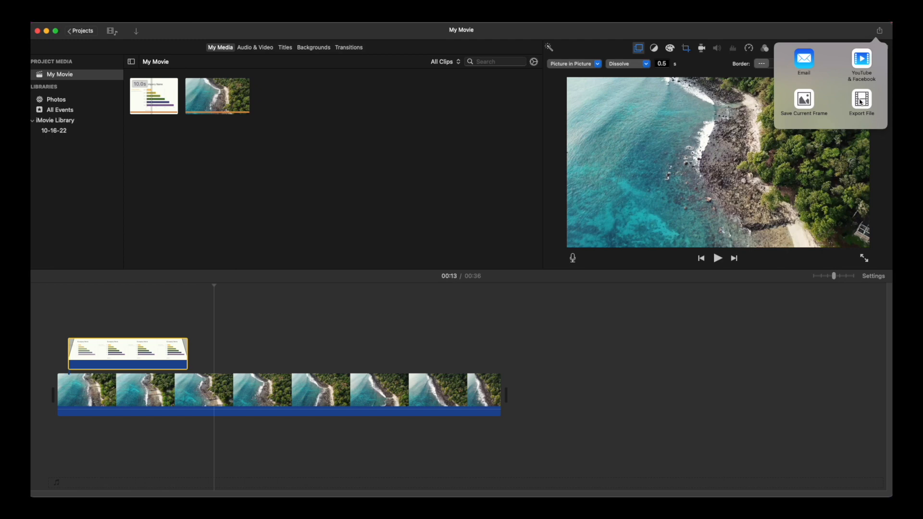
{"action": "left_click", "coordinate": [862, 101]}
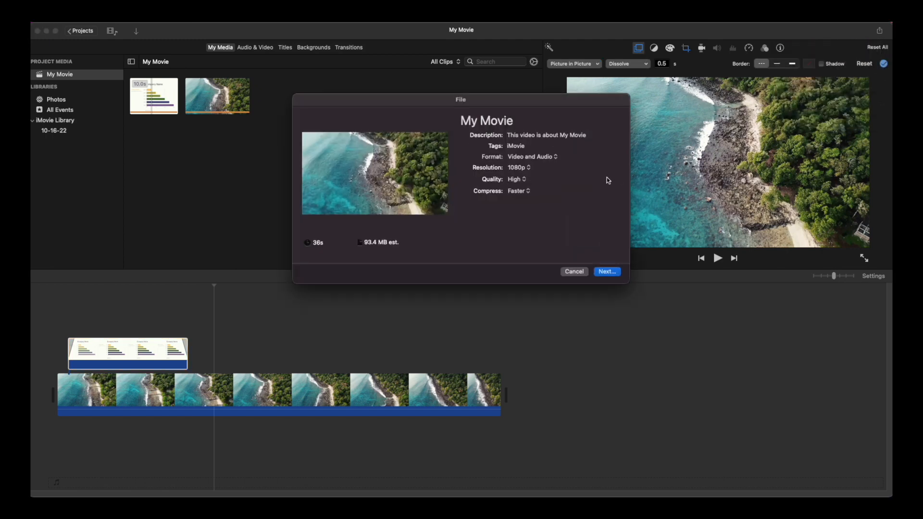
{"action": "left_click", "coordinate": [496, 119]}
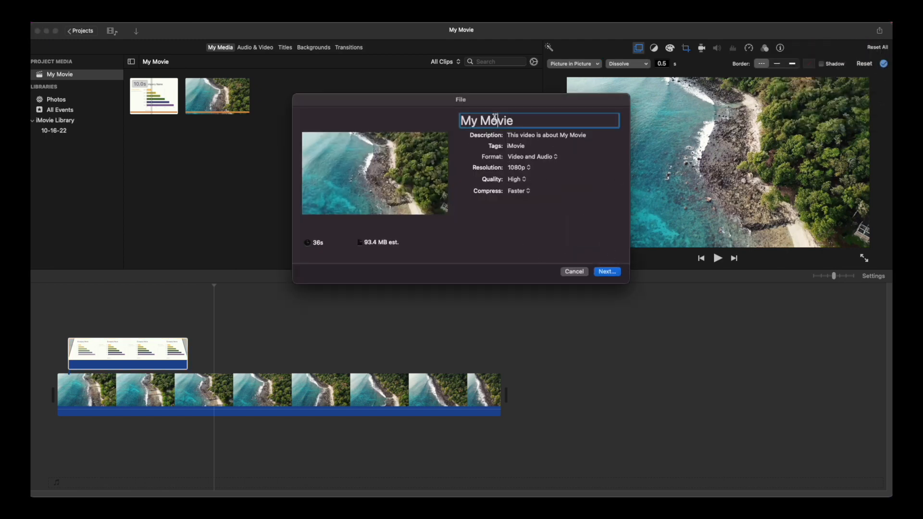
{"action": "triple_click", "coordinate": [495, 119]}
{"action": "type", "text": "C"}
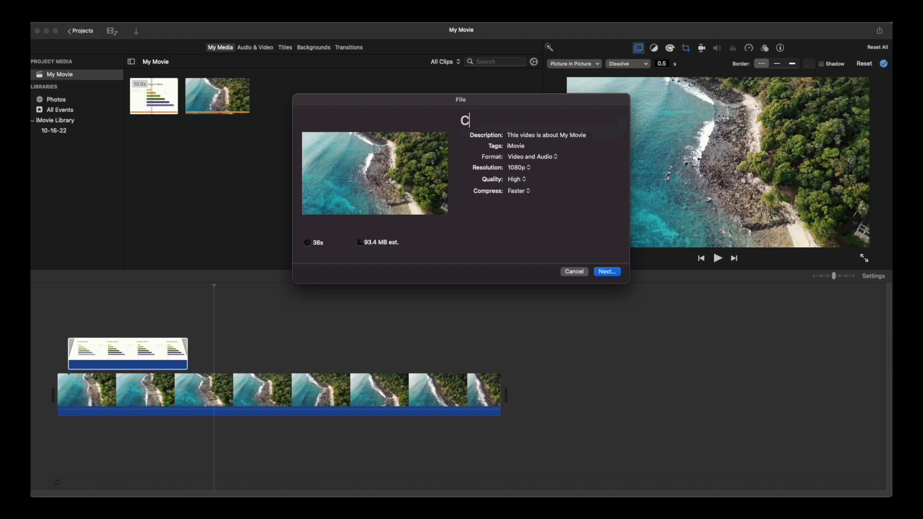
{"action": "type", "text": "ompany Chart UPdate"}
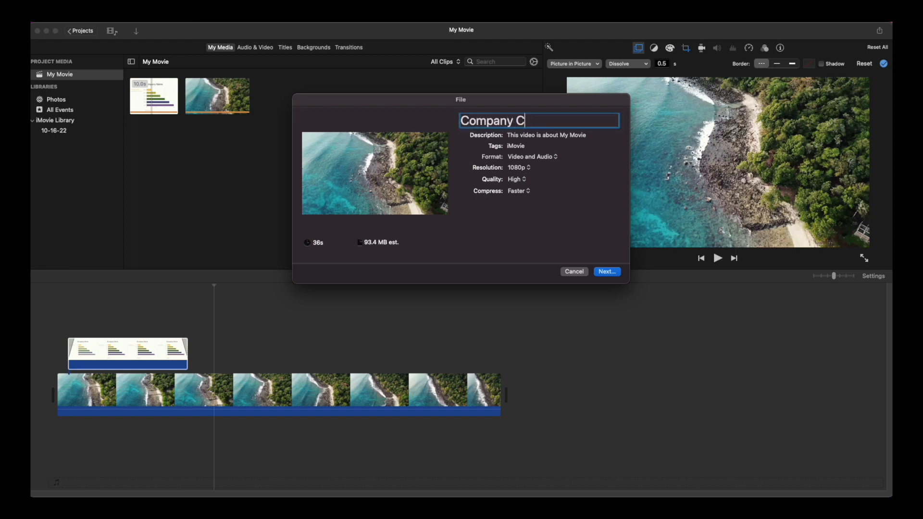
{"action": "key", "text": "BackSpace"}
{"action": "key", "text": "BackSpace"}
{"action": "key", "text": "BackSpace"}
{"action": "key", "text": "BackSpace"}
{"action": "key", "text": "BackSpace"}
{"action": "type", "text": "pdate "}
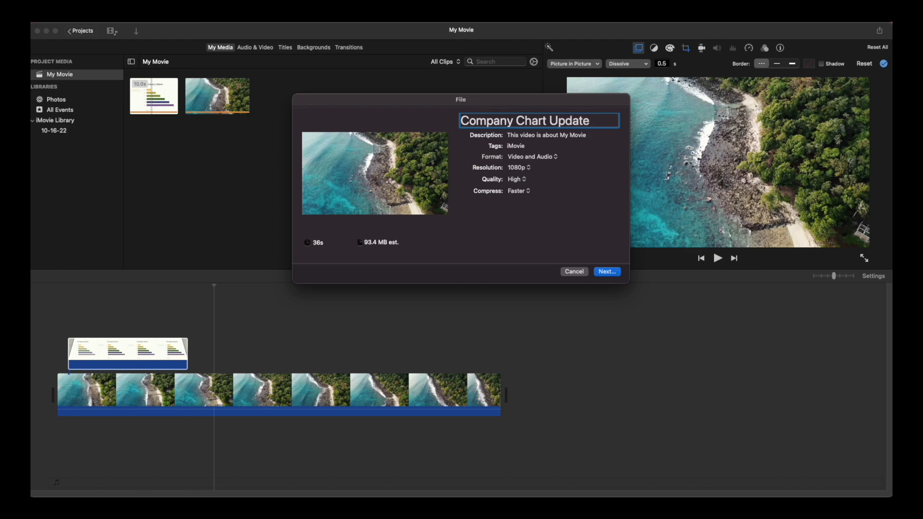
{"action": "type", "text": "Oct"}
{"action": "key", "text": "super+a"}
{"action": "type", "text": "2022"}
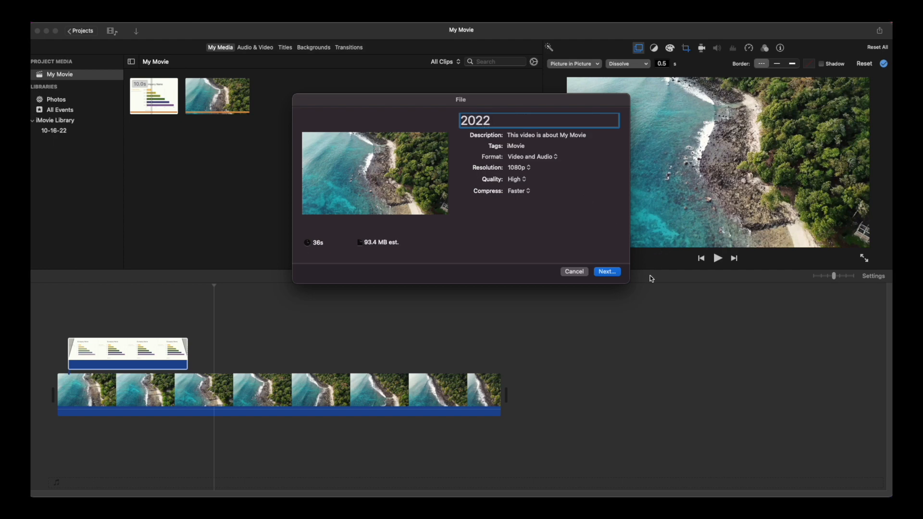
Step: Save the export into a new 'Company Video' folder on the Desktop
{"action": "left_click", "coordinate": [608, 272]}
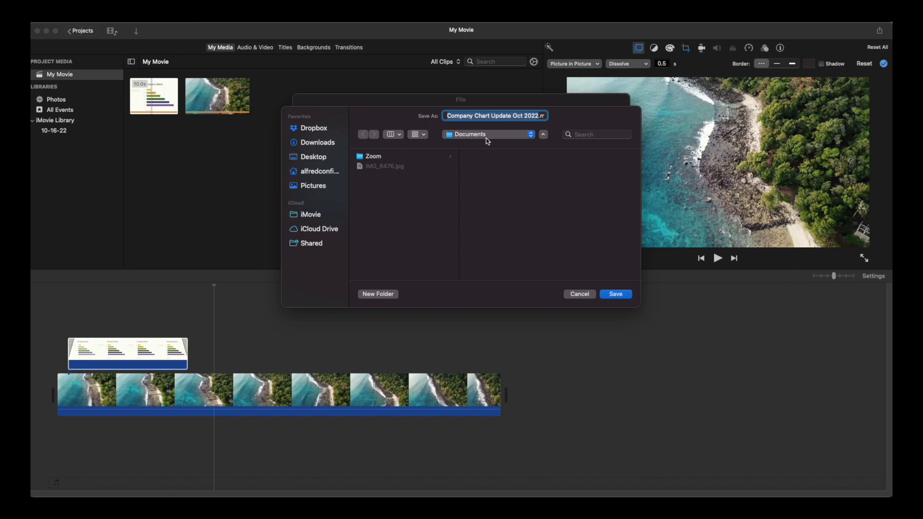
{"action": "left_click", "coordinate": [323, 162]}
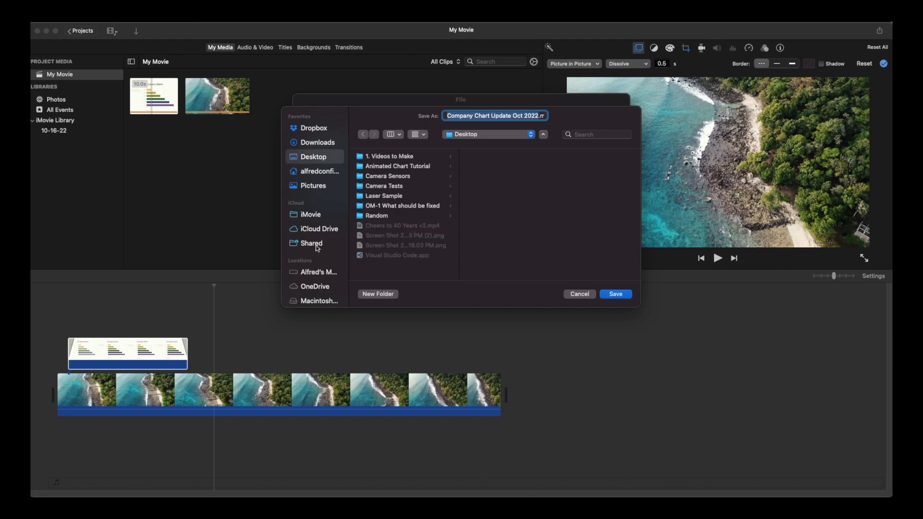
{"action": "left_click", "coordinate": [371, 296]}
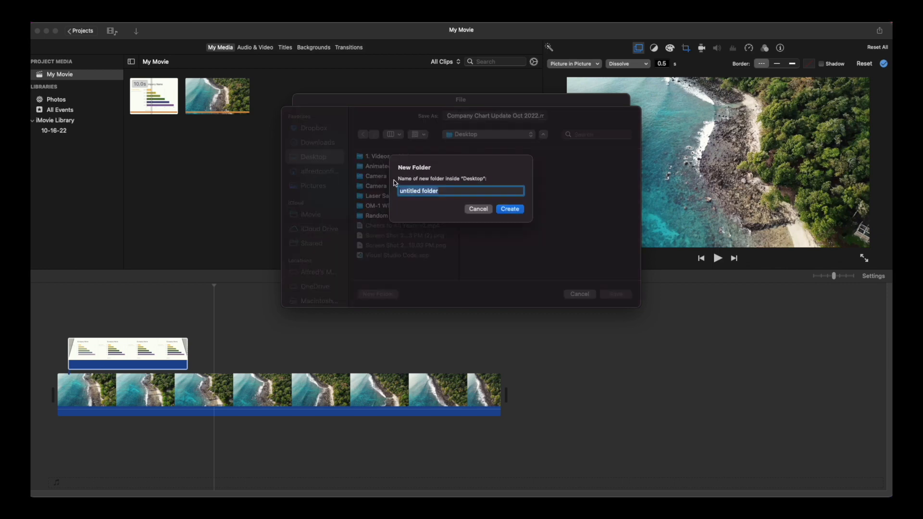
{"action": "type", "text": "Company Video"}
{"action": "left_click", "coordinate": [509, 209]}
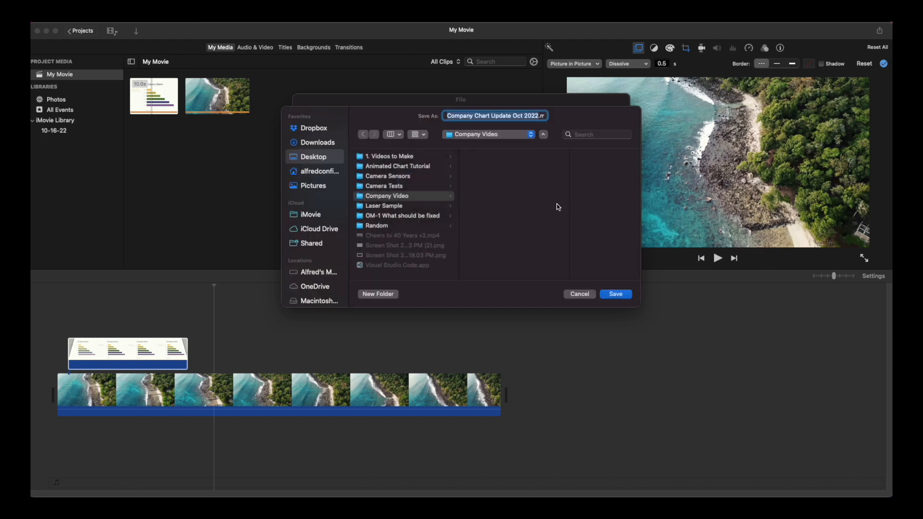
{"action": "left_click", "coordinate": [630, 294]}
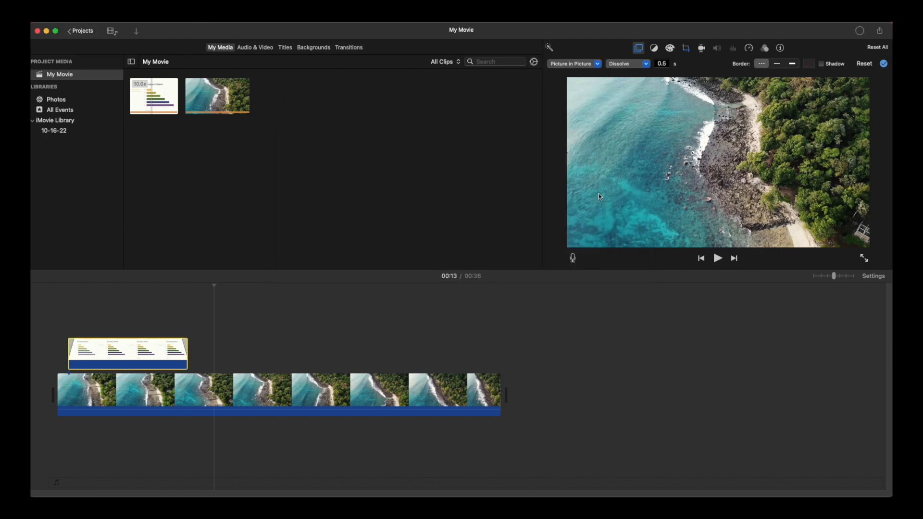